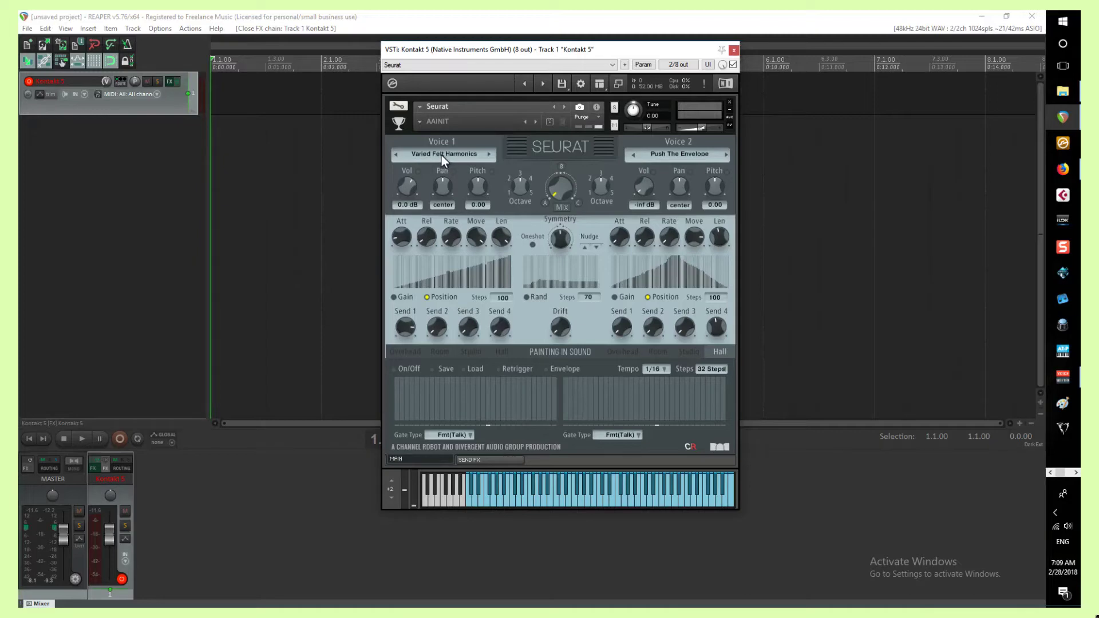
left_click(442, 155)
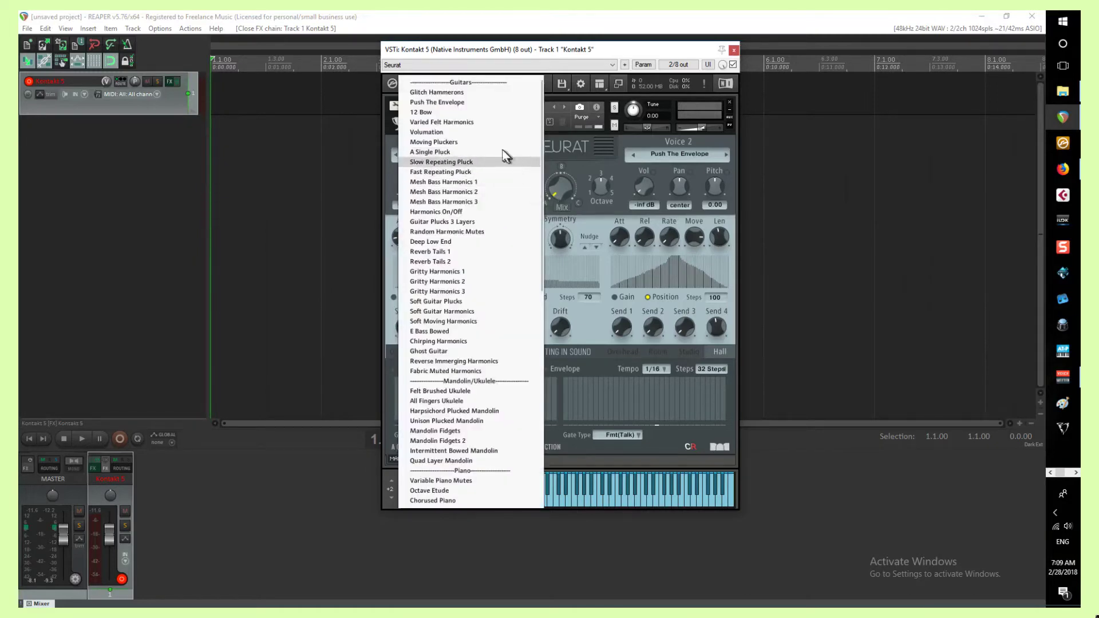
left_click(591, 166)
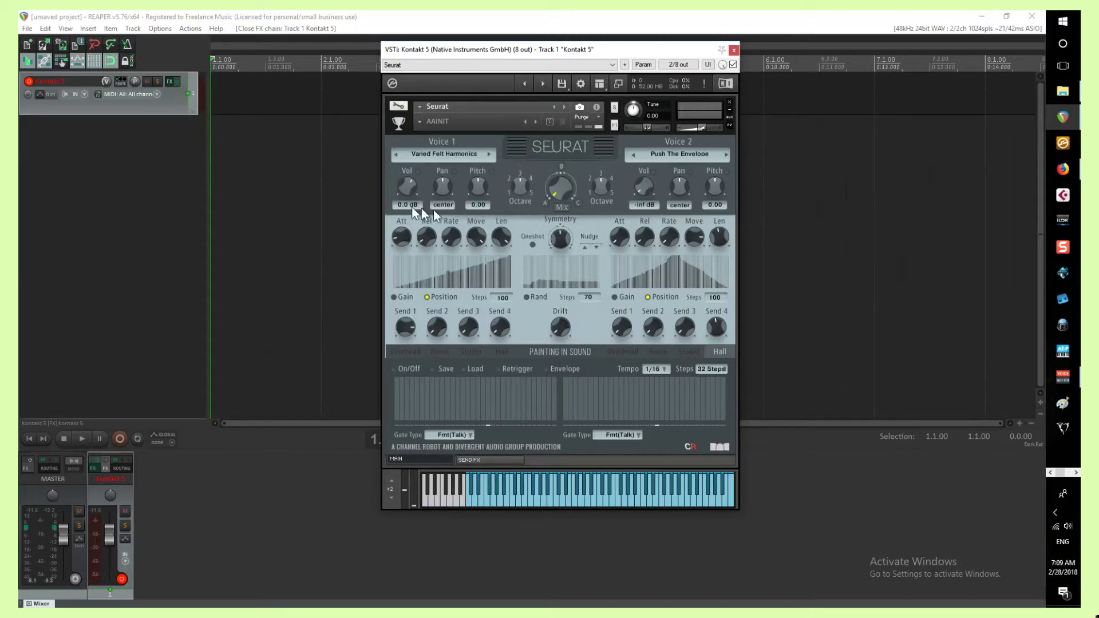
left_click(443, 154)
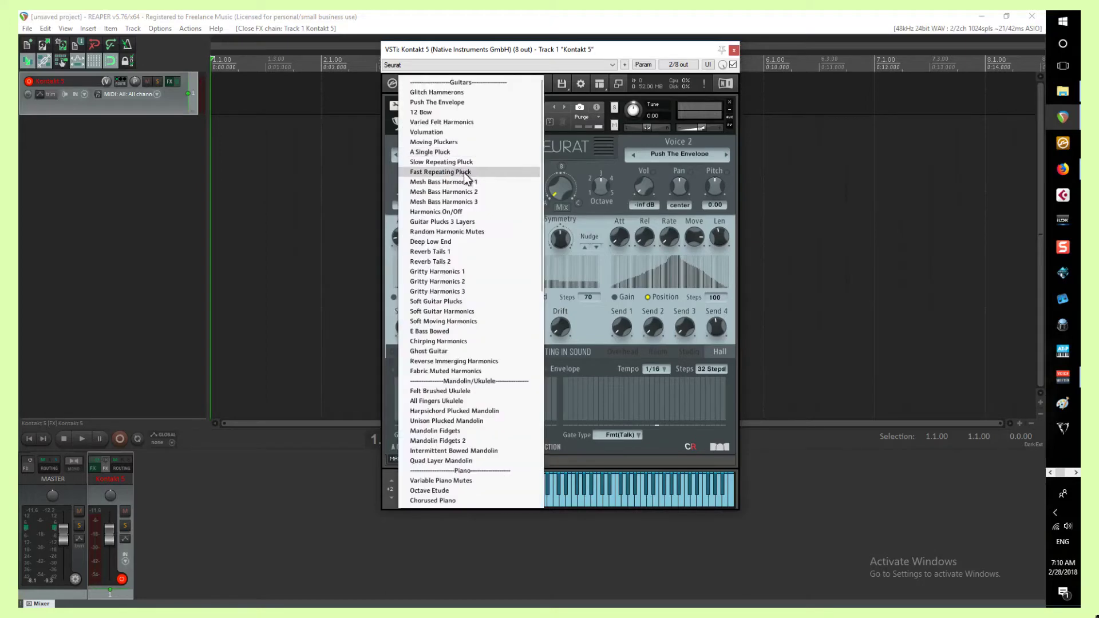
left_click(547, 164)
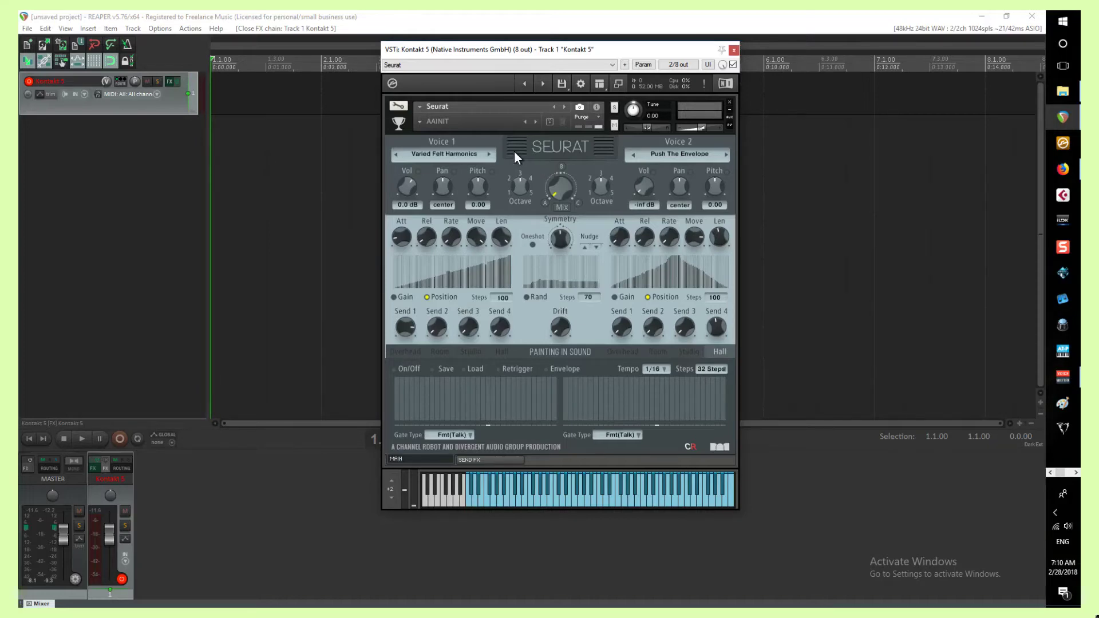
left_click(450, 158)
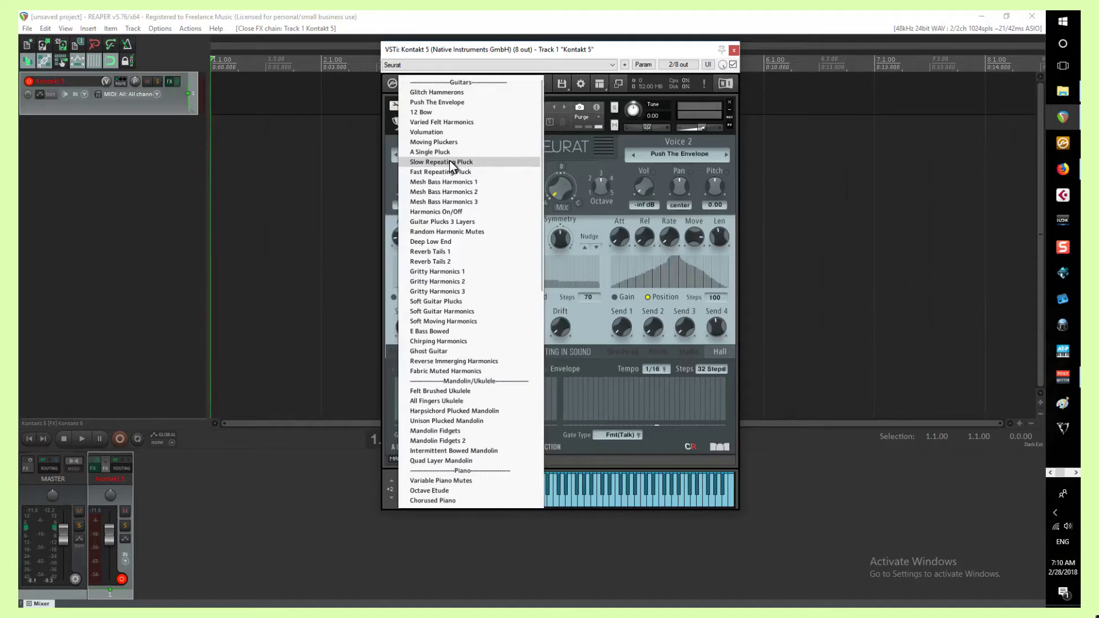
left_click(576, 164)
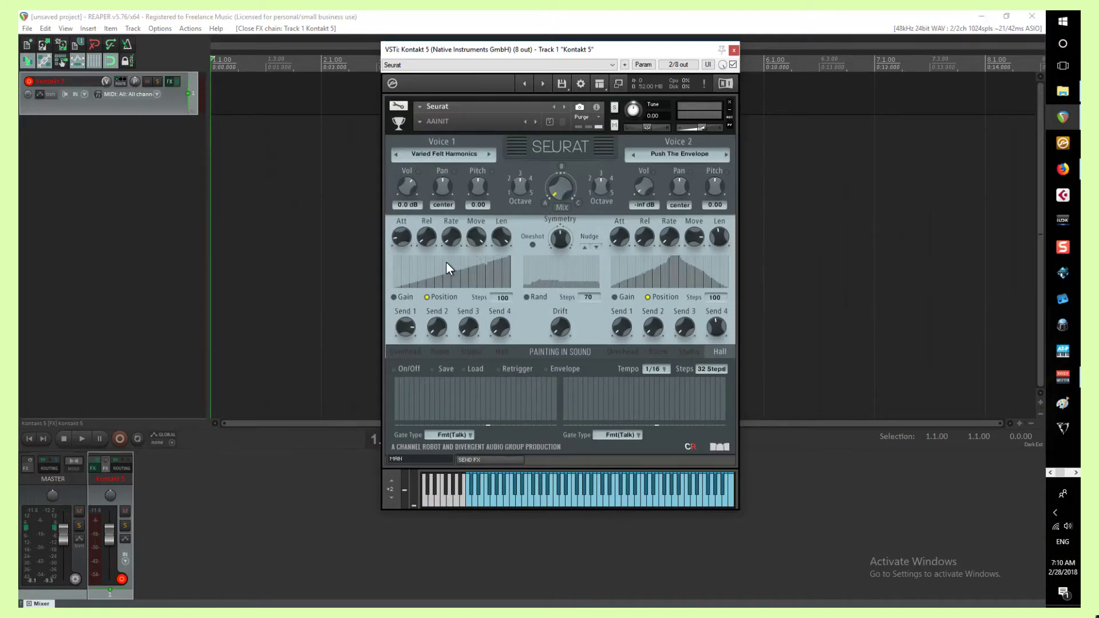
Choose Varied Felt Harmonics as Voice 1's sound and play a test note on the virtual keyboard.
left_click(444, 154)
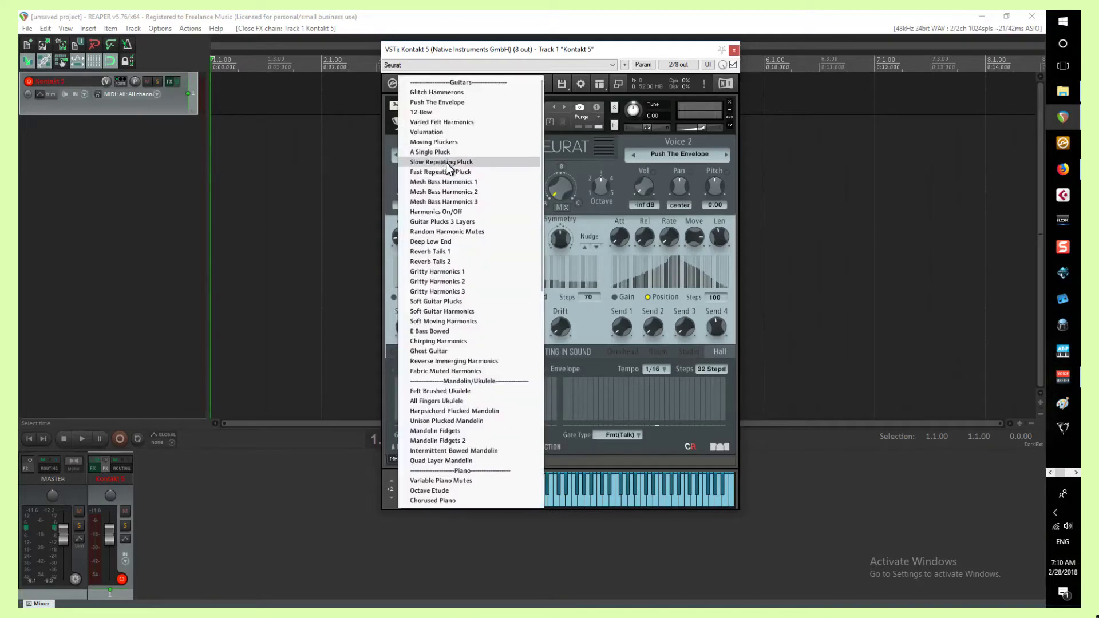
left_click(451, 123)
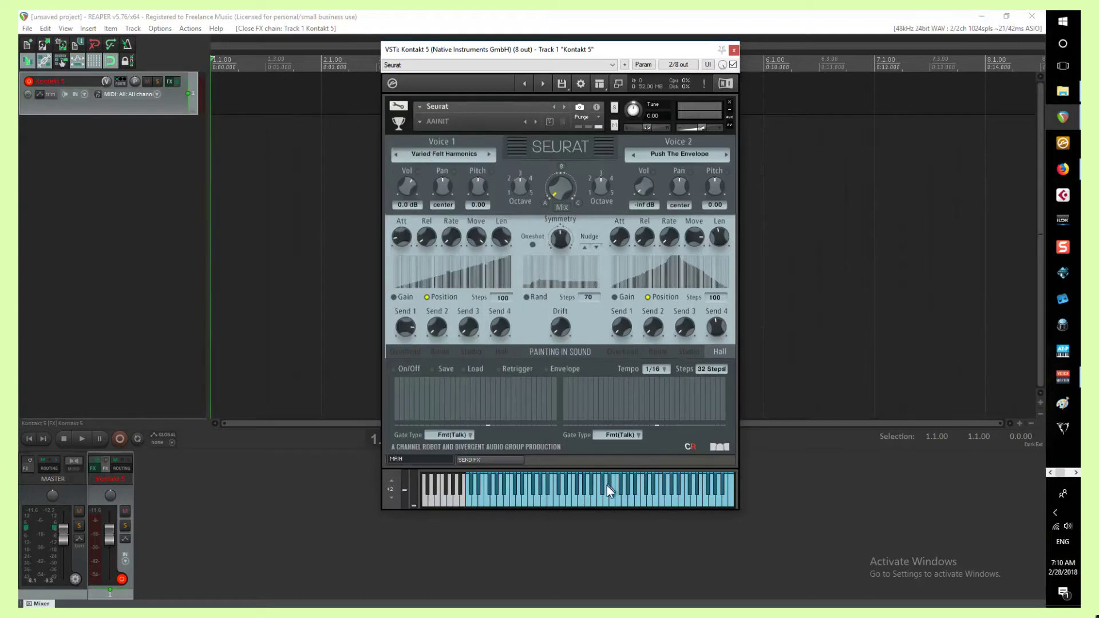
left_click(587, 493)
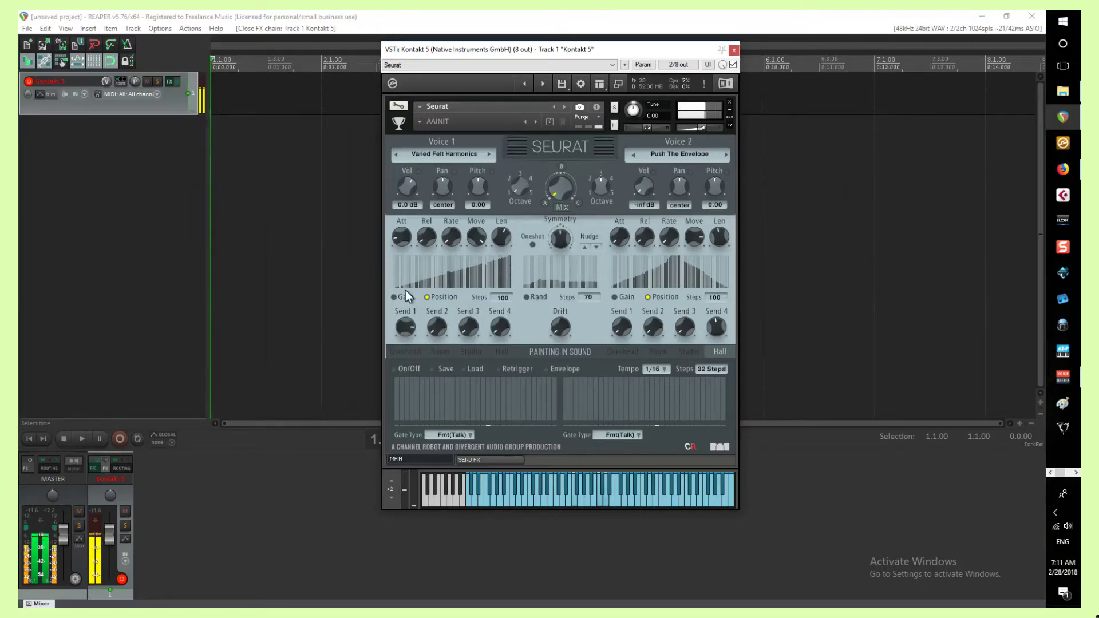
Redraw the first half of Voice 1's position steps as a falling curve and enable Voice 1's Hall.
mouse_move(407, 281)
left_mouse_down()
mouse_move(392, 263)
mouse_move(404, 270)
mouse_move(446, 246)
mouse_move(506, 280)
mouse_move(451, 287)
mouse_move(430, 265)
mouse_move(464, 279)
left_mouse_up()
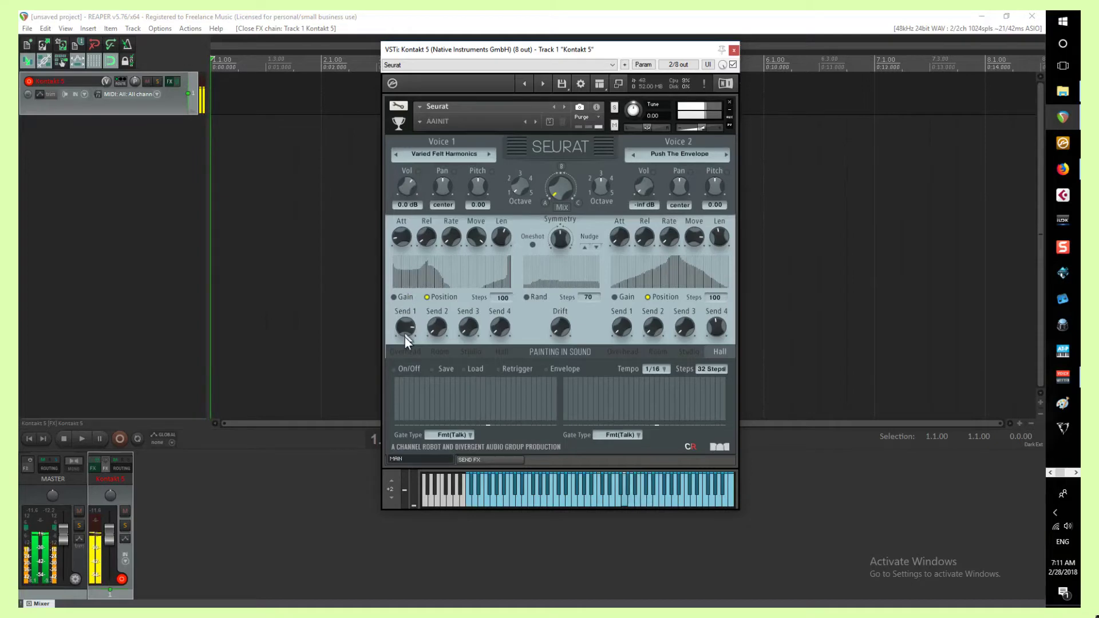
left_click(502, 351)
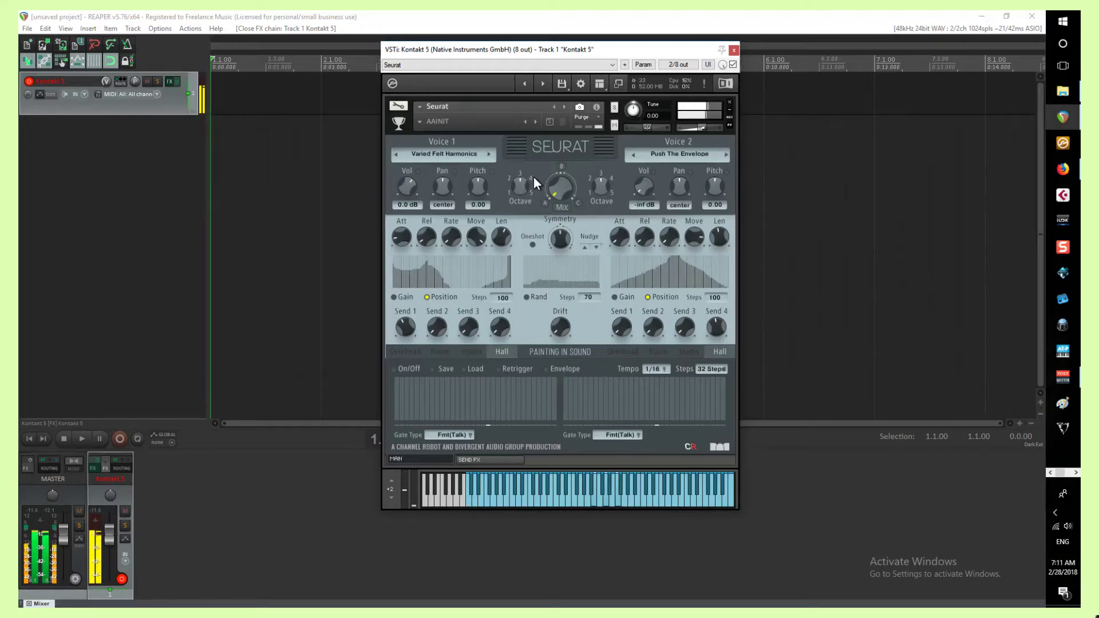
Reselect Varied Felt Harmonics for Voice 1, and switch the voice to Mesh Bass Harmonics 1.
left_click(444, 155)
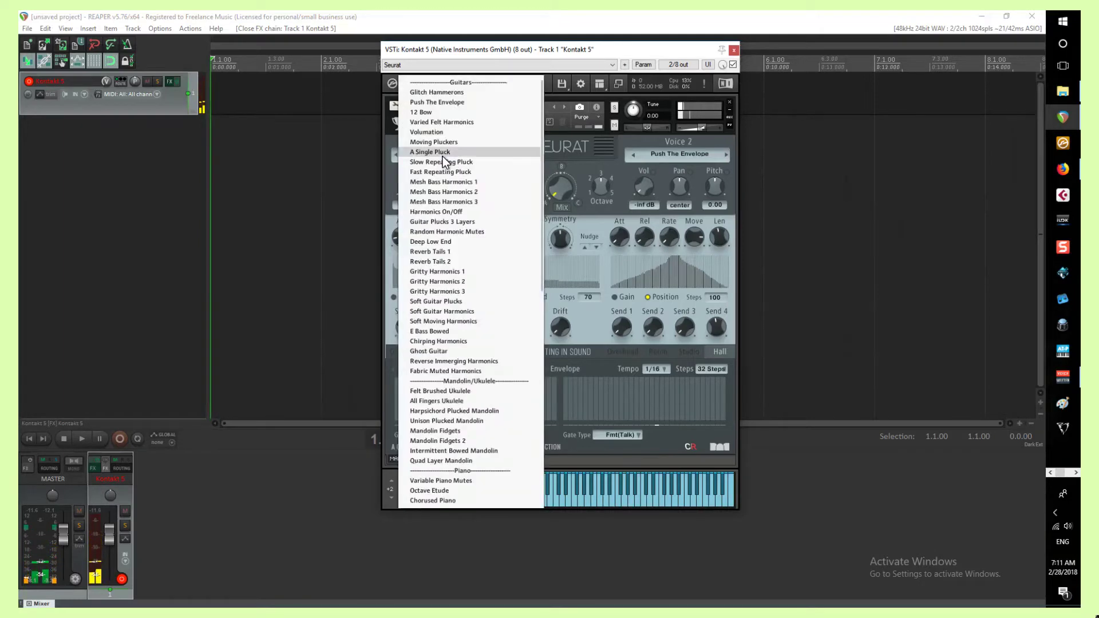
left_click(442, 122)
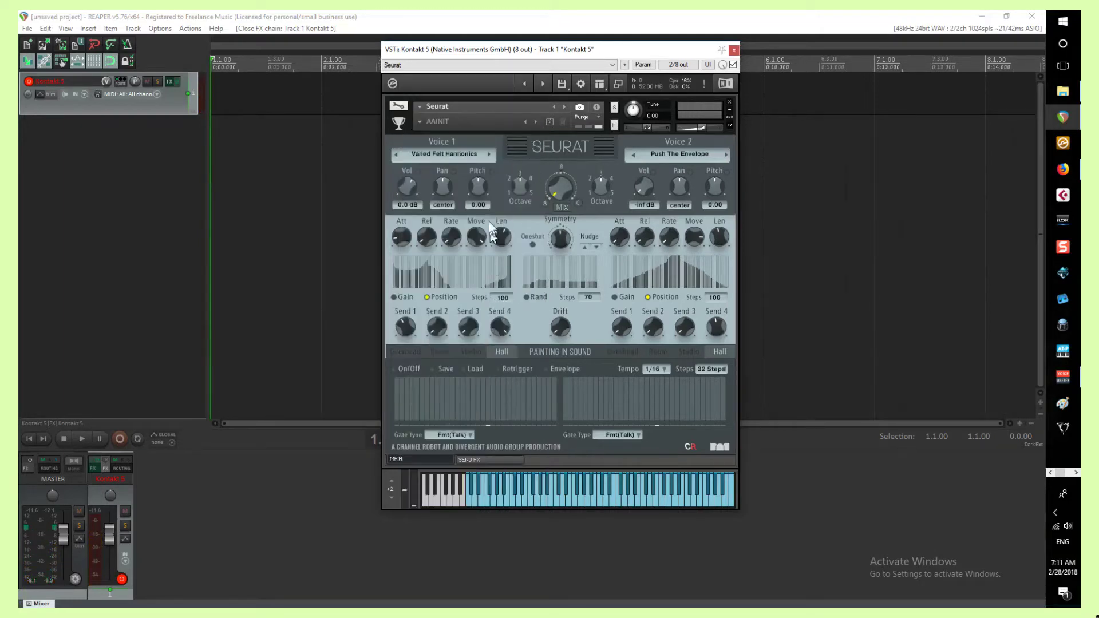
left_click(444, 154)
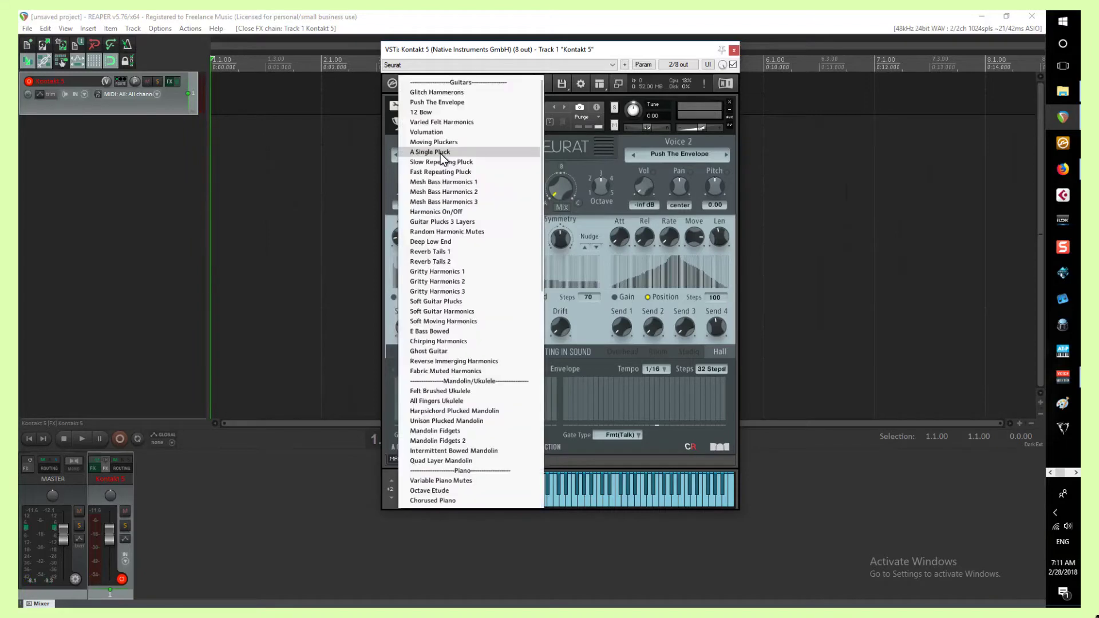
left_click(474, 182)
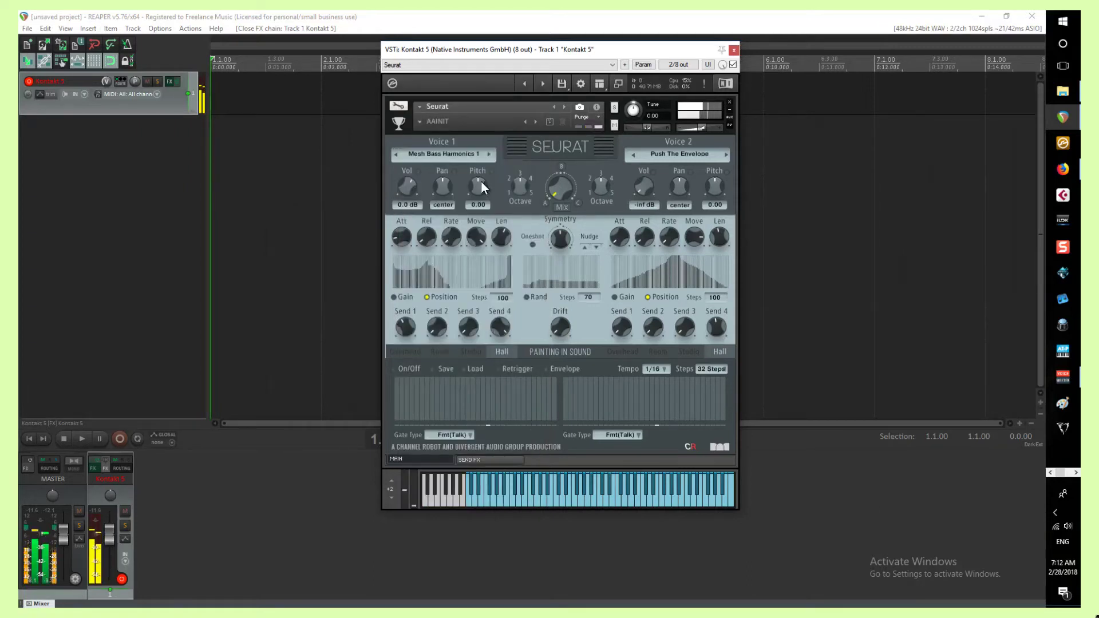
Toggle Voice 1's Hall off and on again, and redraw the middle and end of its position steps.
left_click(504, 351)
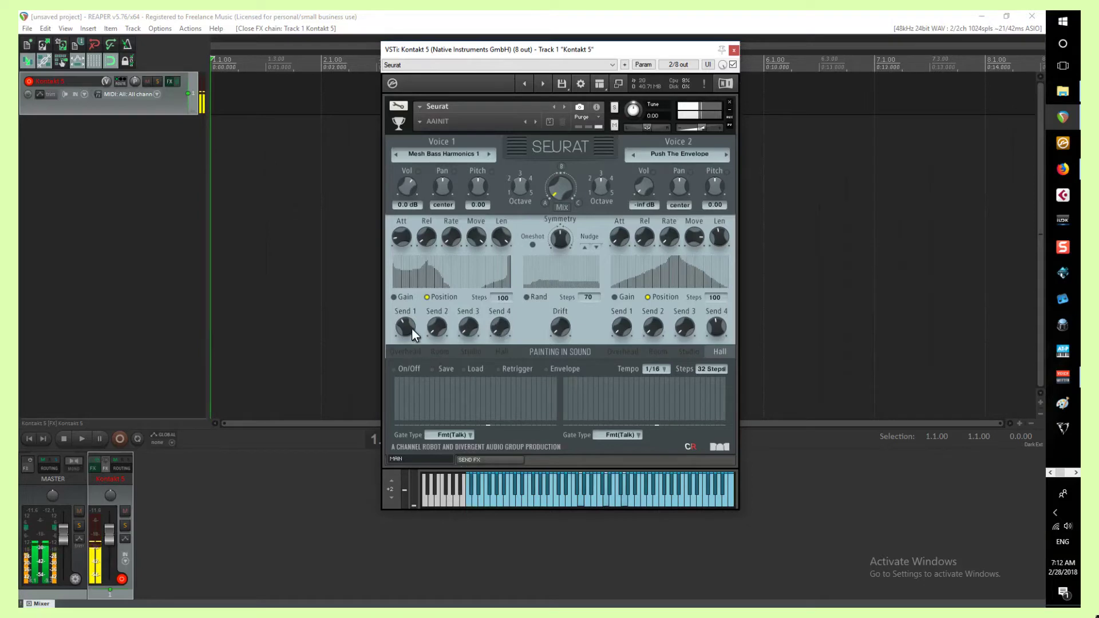
left_click(497, 350)
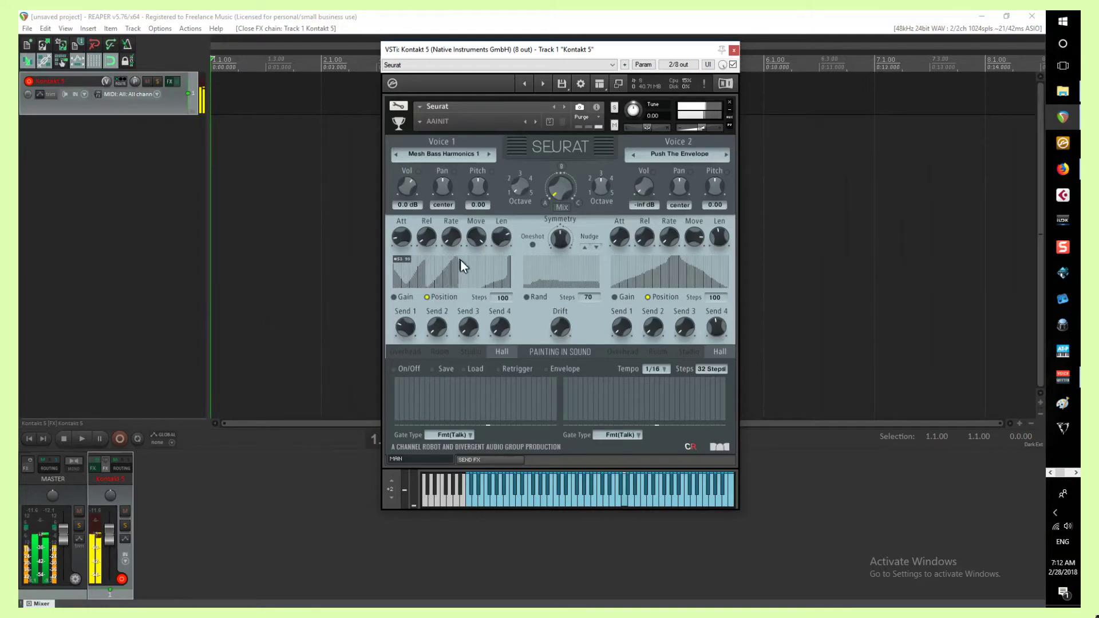
left_click_drag(474, 277, 499, 262)
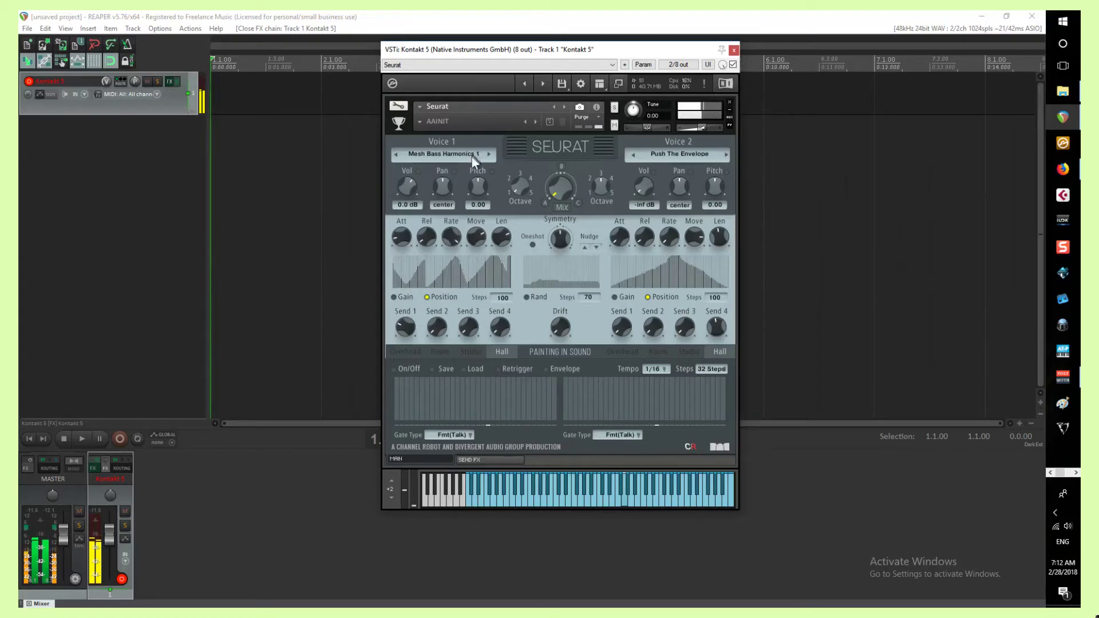
mouse_move(444, 258)
left_mouse_down()
mouse_move(442, 283)
mouse_move(462, 297)
mouse_move(463, 265)
mouse_move(474, 263)
left_mouse_up()
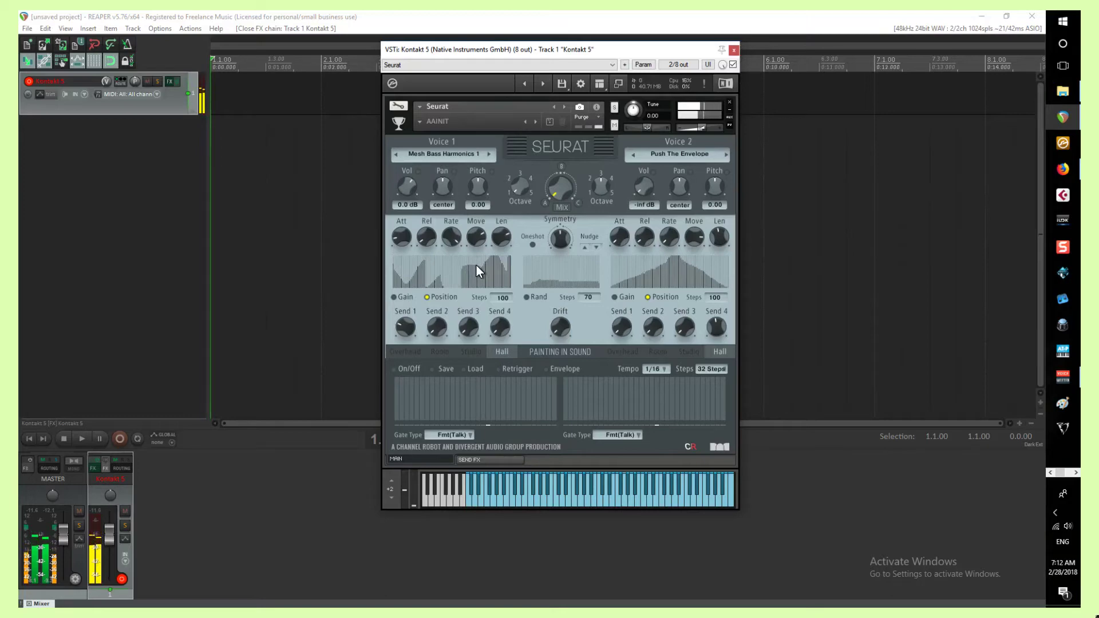
Load Harmonics On/Off and finally Random Harmonic Mutes as Voice 1's sound.
left_click(440, 157)
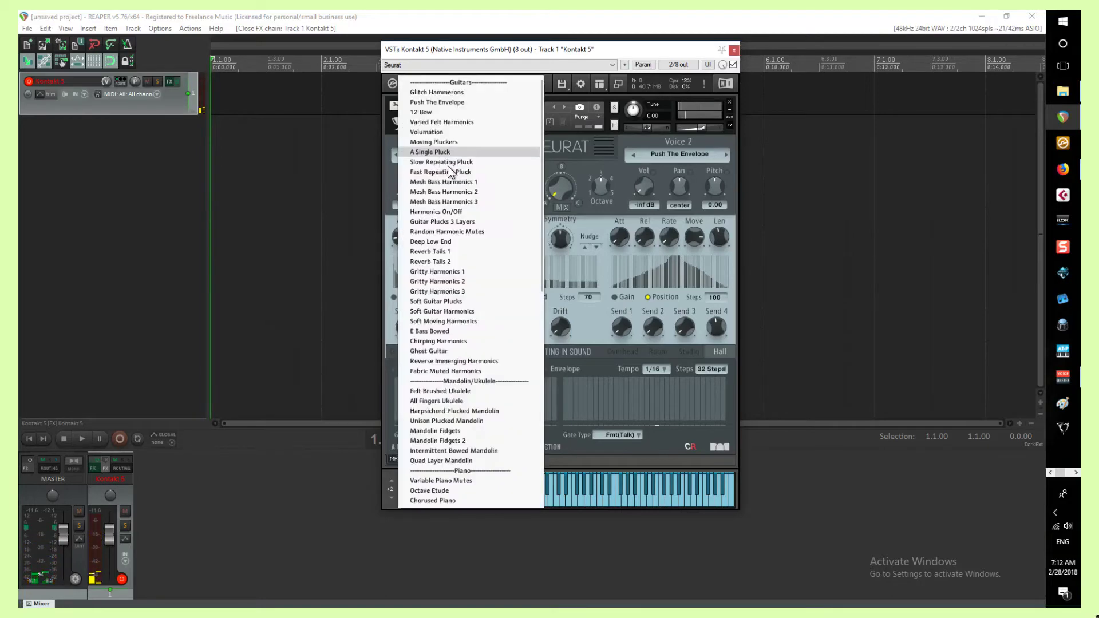
left_click(444, 211)
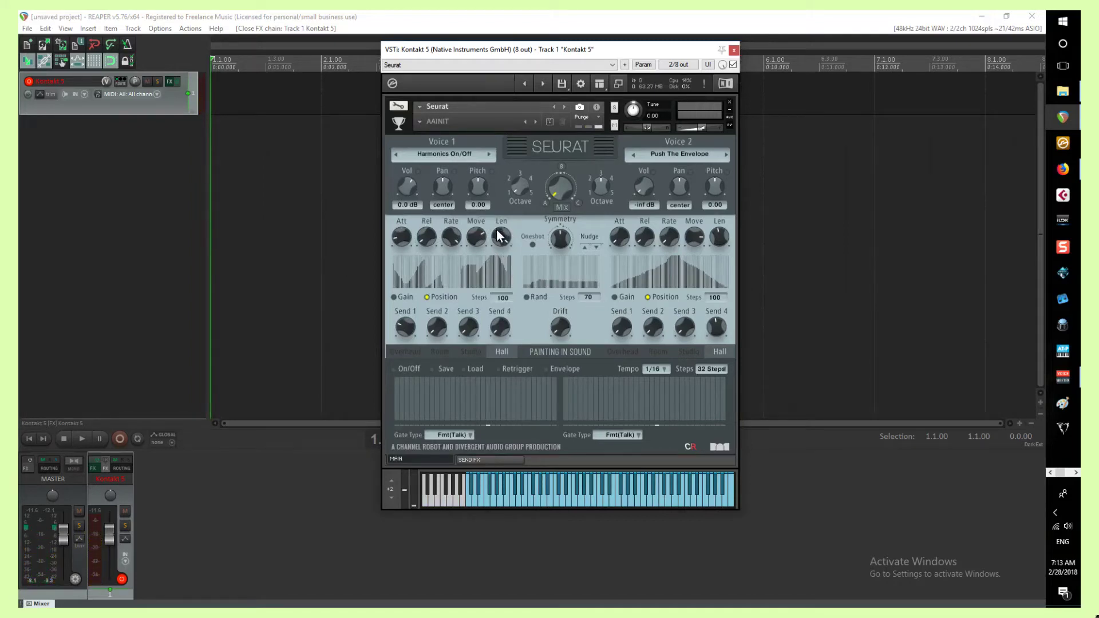
left_click(432, 154)
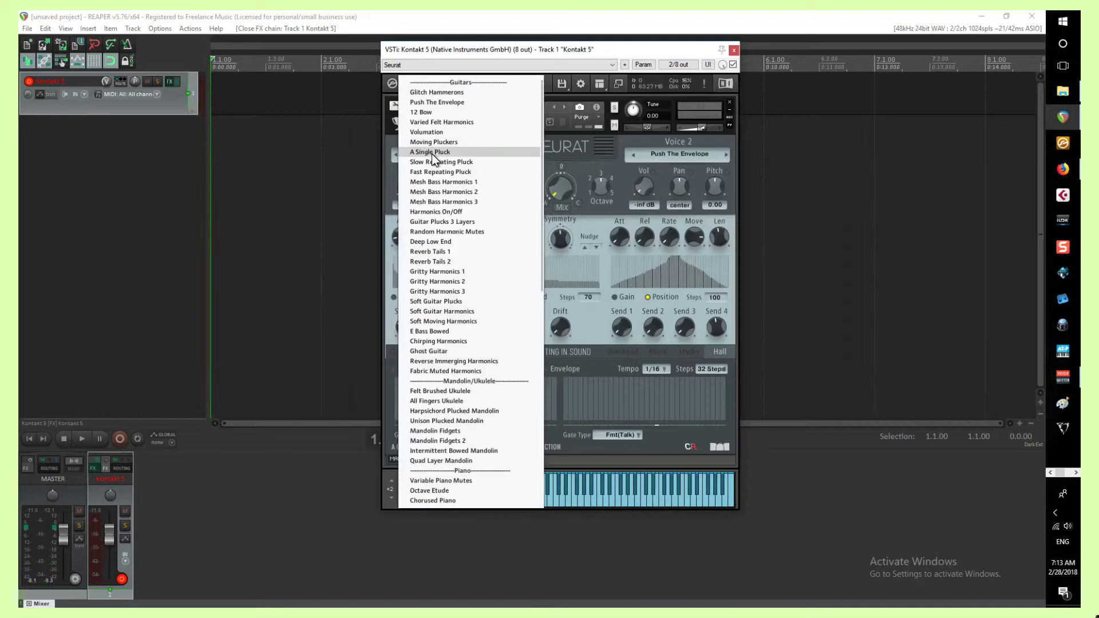
left_click(474, 233)
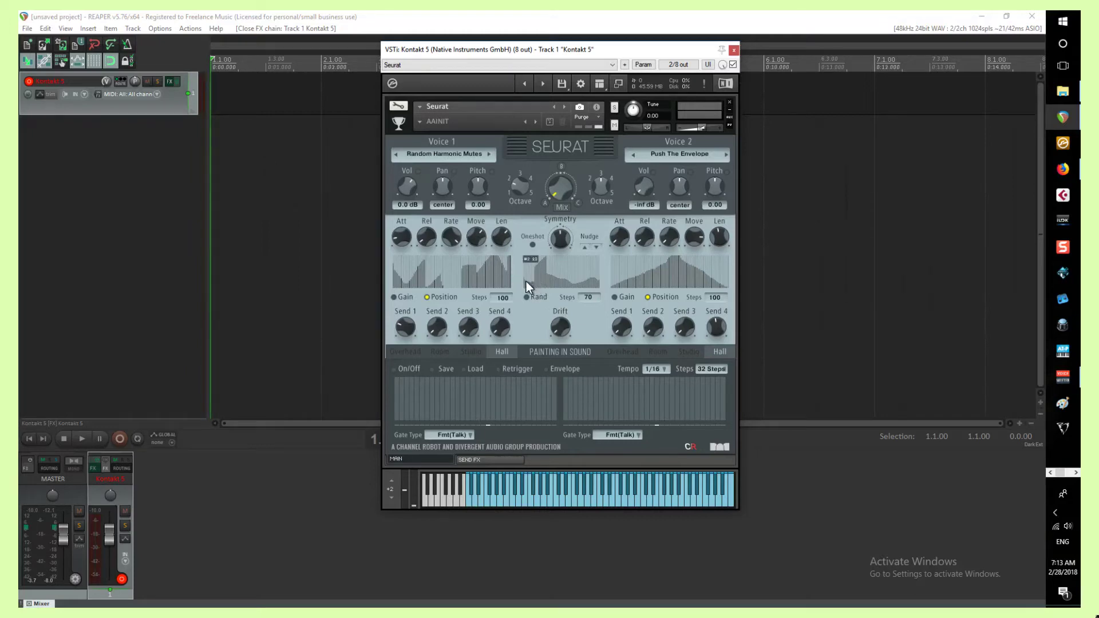
Raise all steps of the centre table to full height and reshape them into uneven peaks.
mouse_move(521, 282)
left_mouse_down()
mouse_move(562, 278)
mouse_move(521, 286)
mouse_move(608, 287)
mouse_move(525, 287)
mouse_move(603, 285)
mouse_move(597, 259)
mouse_move(500, 231)
mouse_move(599, 250)
left_mouse_up()
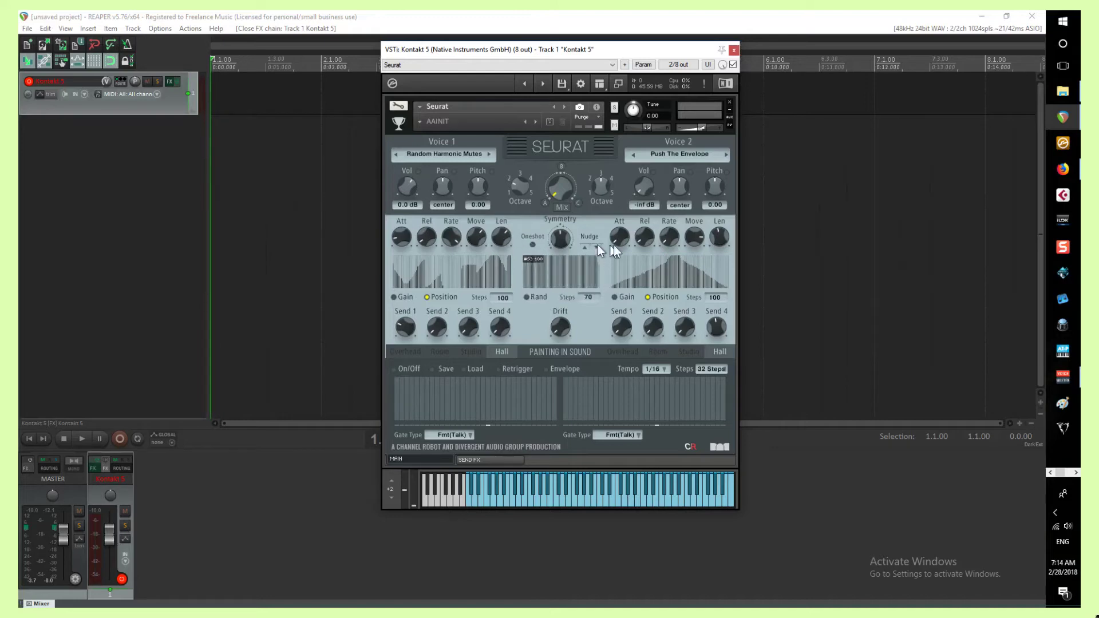
mouse_move(524, 261)
left_mouse_down()
mouse_move(609, 277)
mouse_move(518, 283)
mouse_move(586, 283)
mouse_move(528, 285)
mouse_move(536, 261)
mouse_move(566, 276)
left_mouse_up()
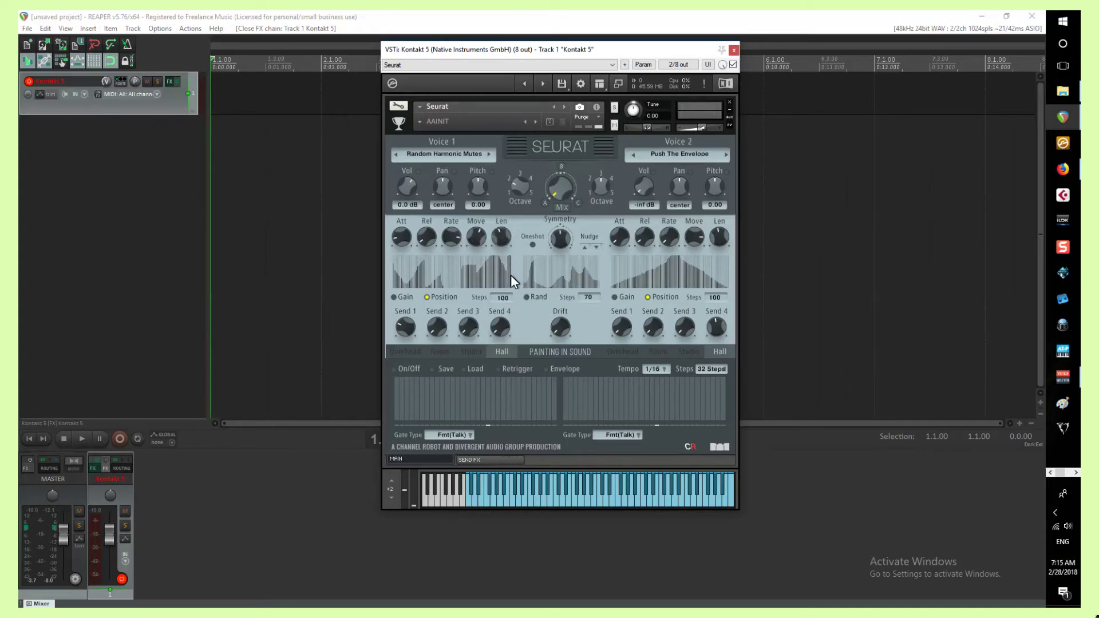
Redraw Voice 1's position steps as jagged peaks and the centre step table as a U-shaped dip.
left_click(417, 274)
left_click_drag(444, 283, 509, 278)
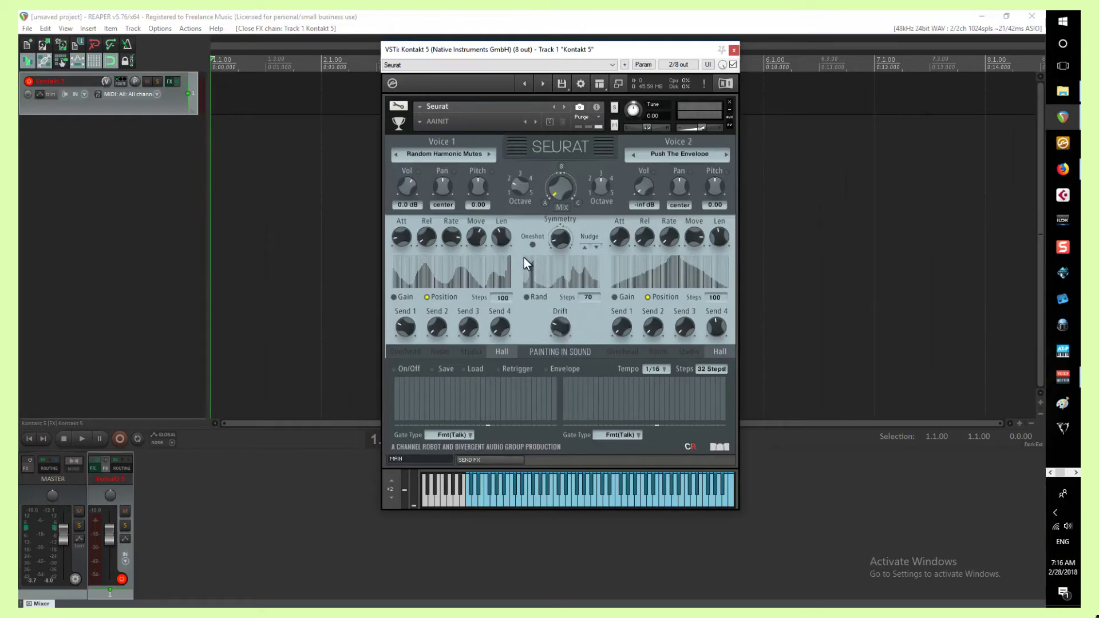
mouse_move(537, 280)
left_mouse_down()
mouse_move(589, 264)
mouse_move(565, 287)
mouse_move(527, 262)
mouse_move(557, 290)
mouse_move(602, 260)
left_mouse_up()
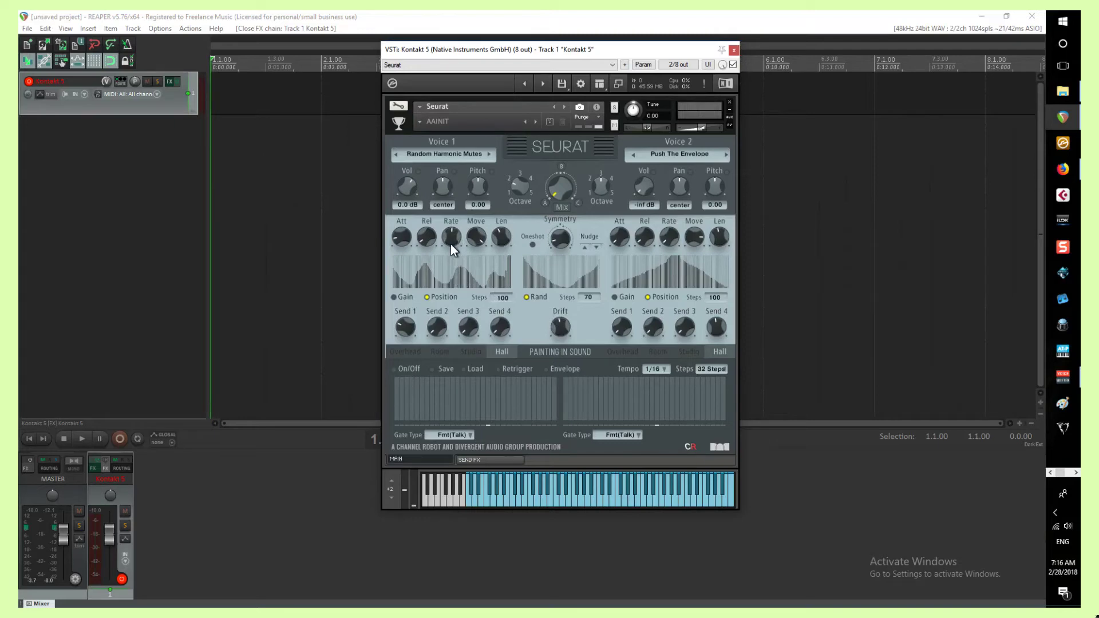
mouse_move(395, 258)
left_mouse_down()
mouse_move(404, 283)
mouse_move(412, 267)
mouse_move(449, 290)
mouse_move(467, 268)
mouse_move(515, 290)
left_mouse_up()
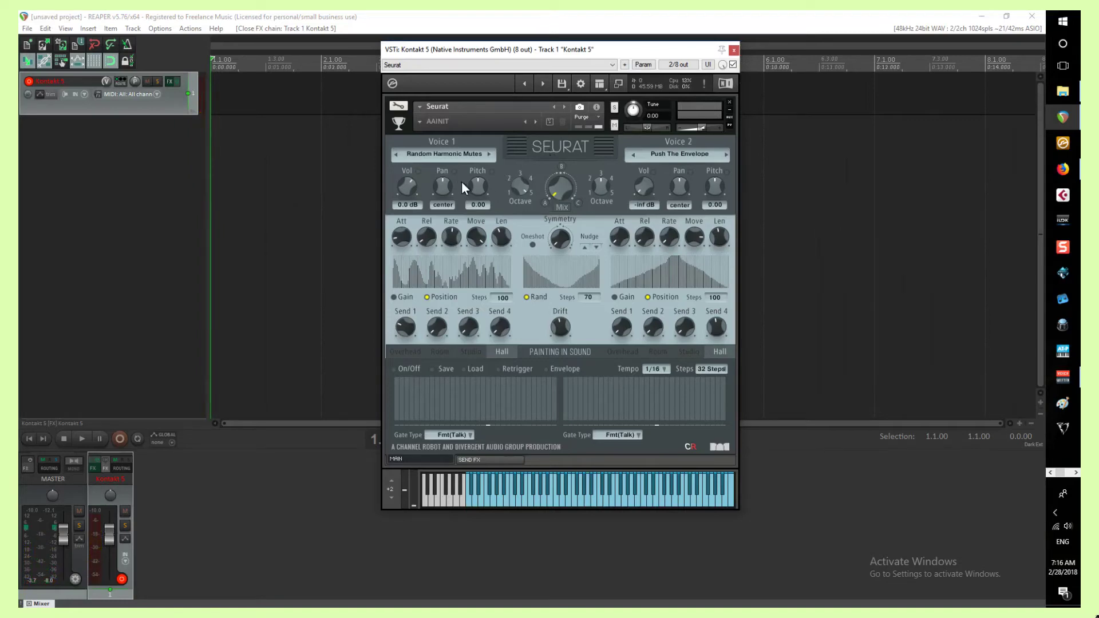
Choose Variable Piano Mutes from the Piano group as Voice 1's sound and lower its octave.
left_click(436, 154)
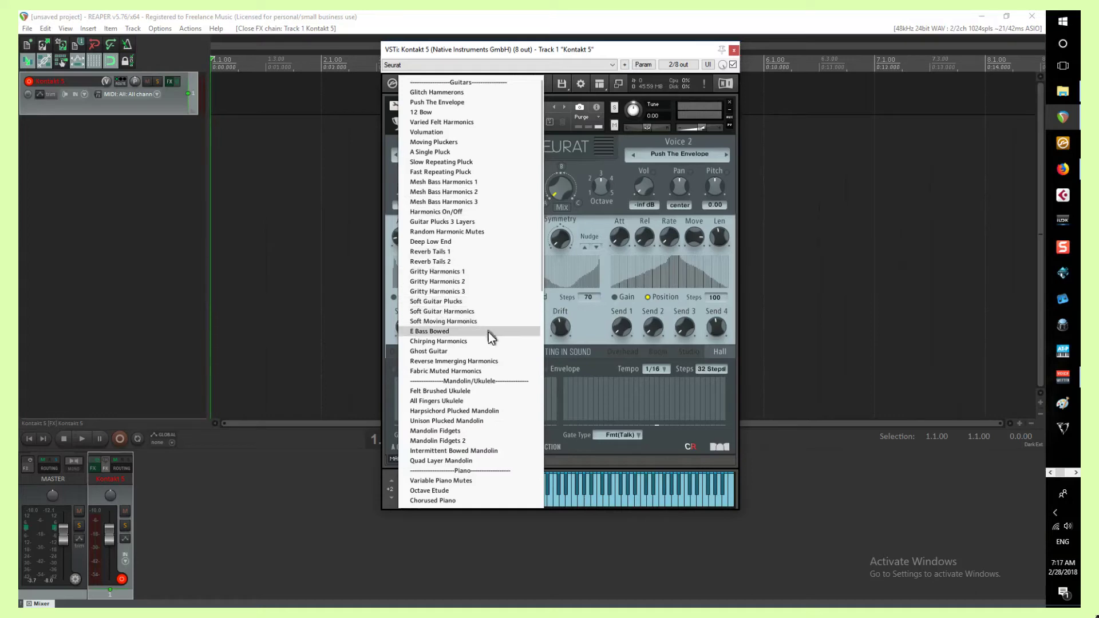
scroll(506, 368, "down", 2)
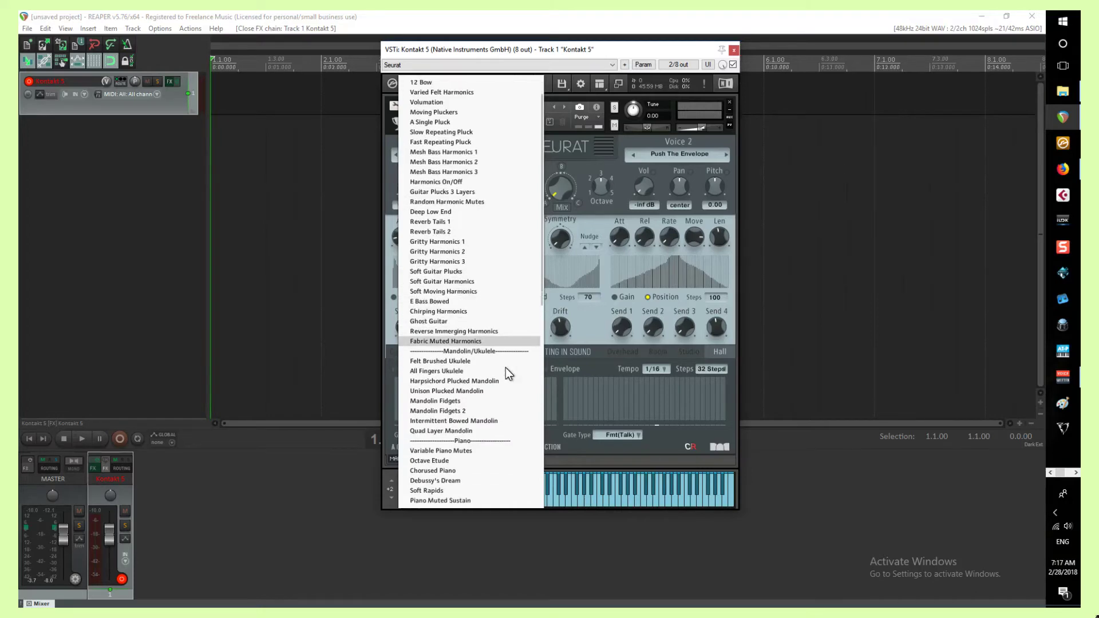
scroll(506, 368, "down", 3)
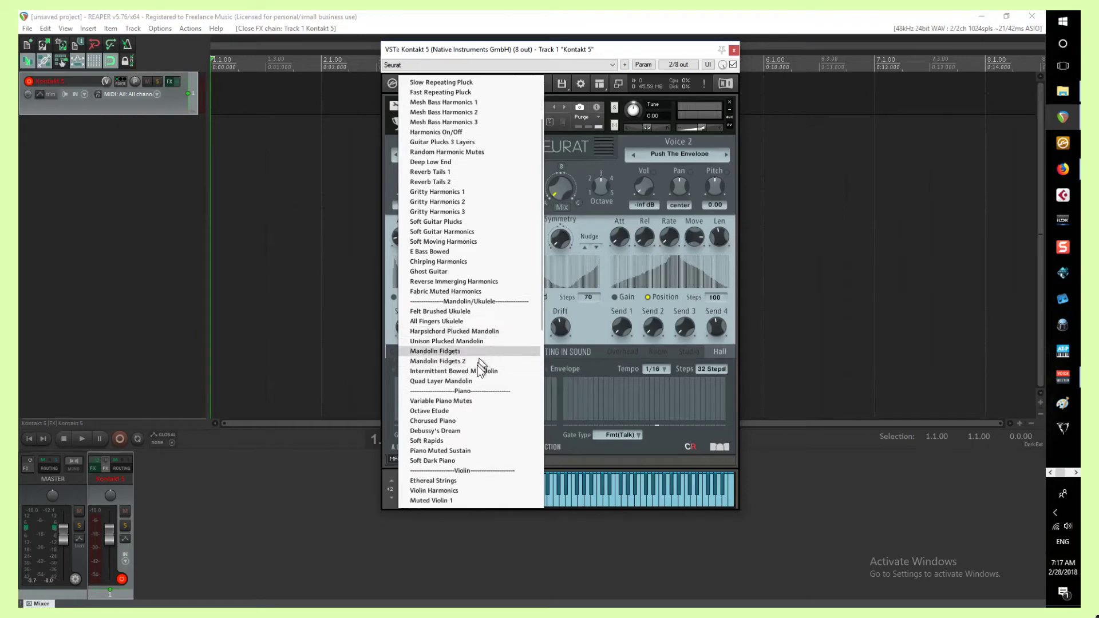
scroll(476, 370, "down", 4)
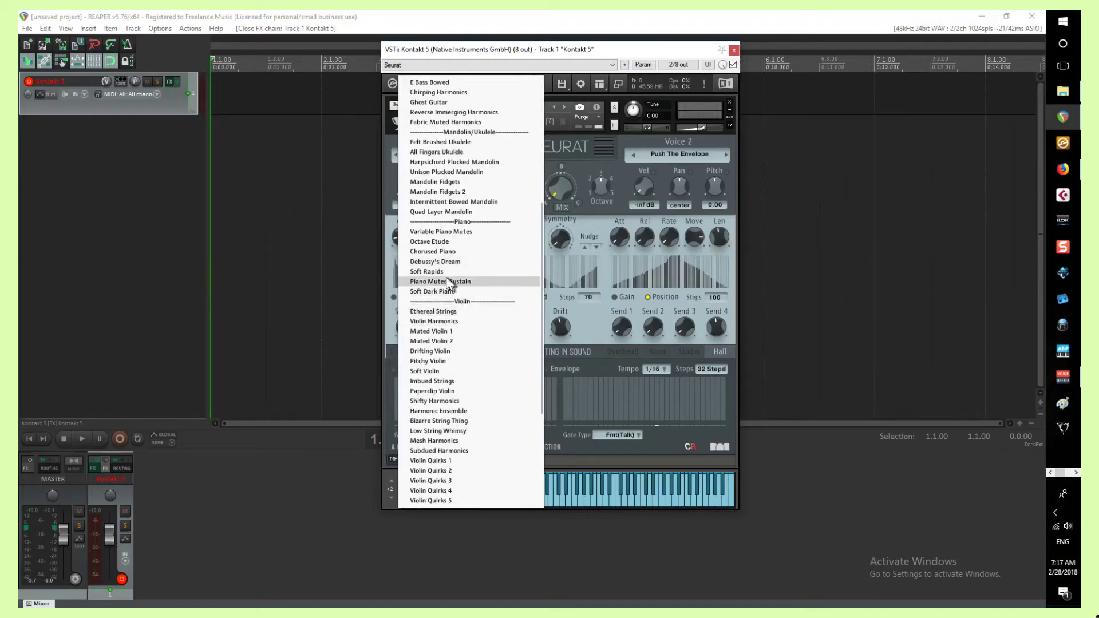
left_click(438, 231)
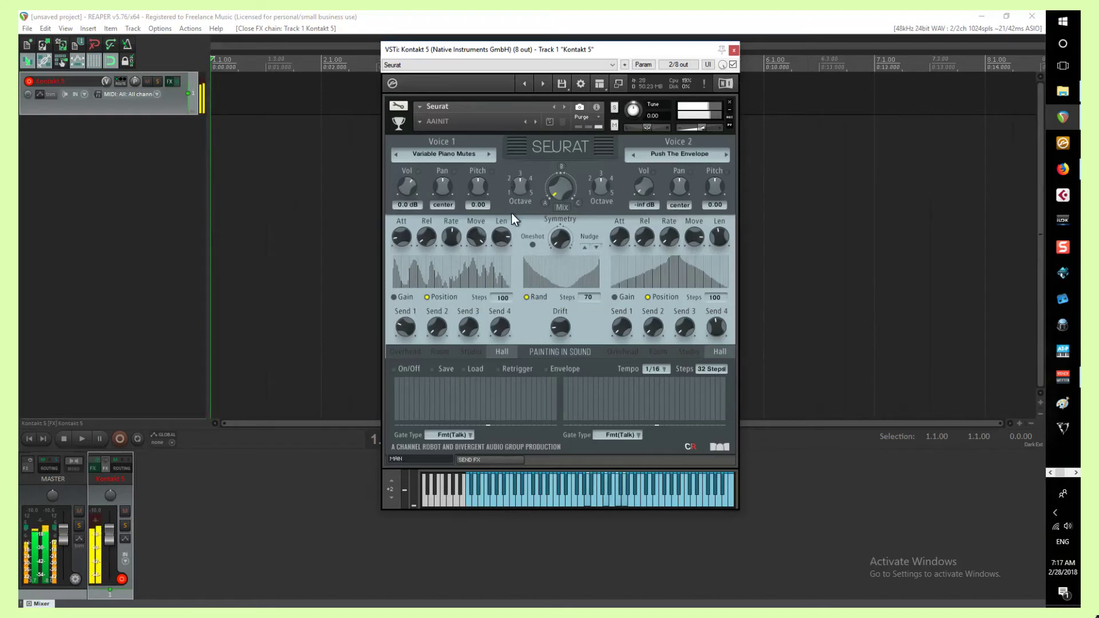
left_click_drag(521, 182, 516, 190)
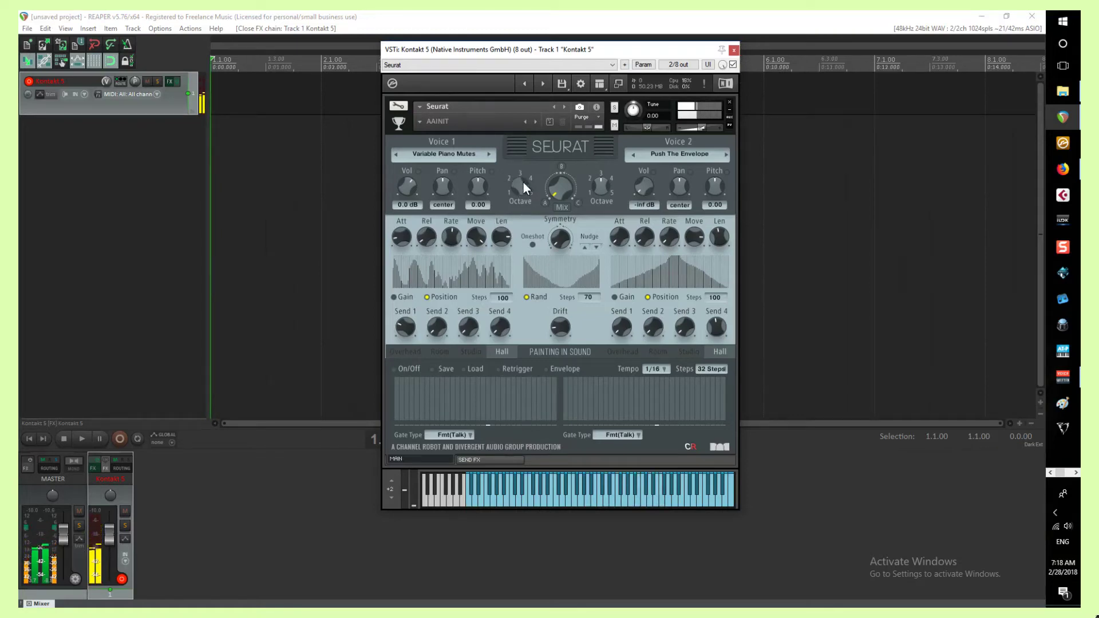
Choose Octave Etude from the Piano group as Voice 1's sound.
left_click(429, 153)
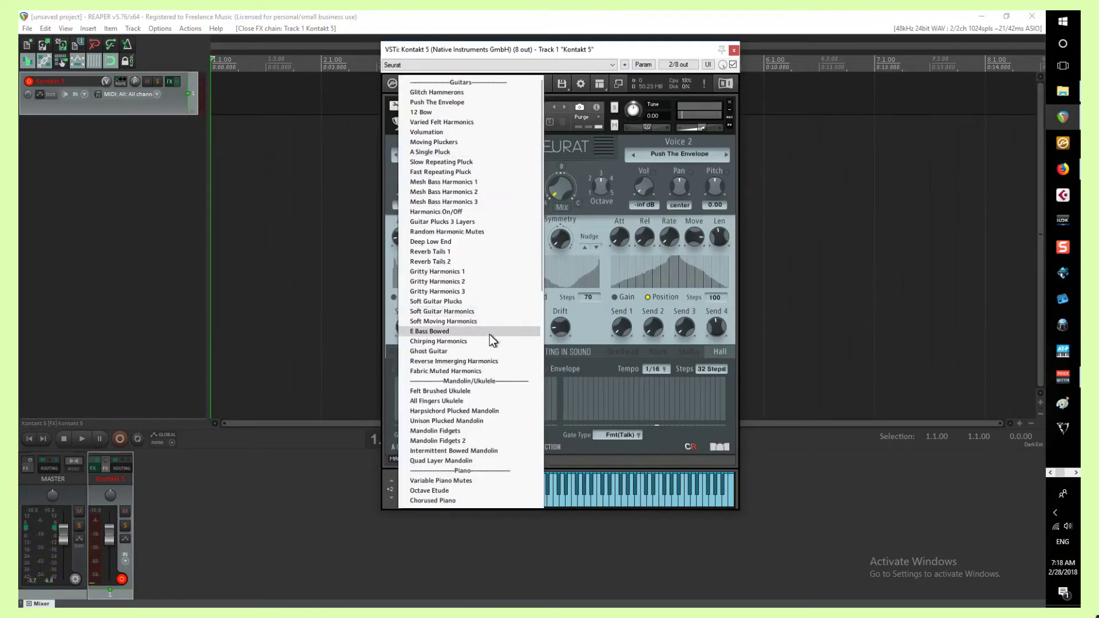
scroll(487, 344, "down", 7)
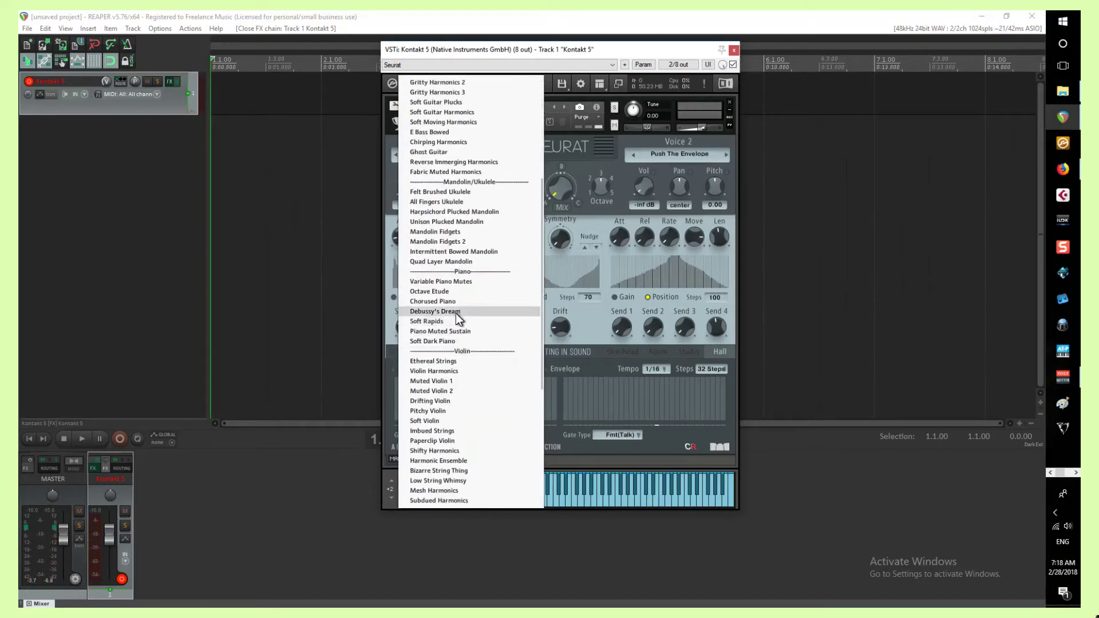
left_click(426, 293)
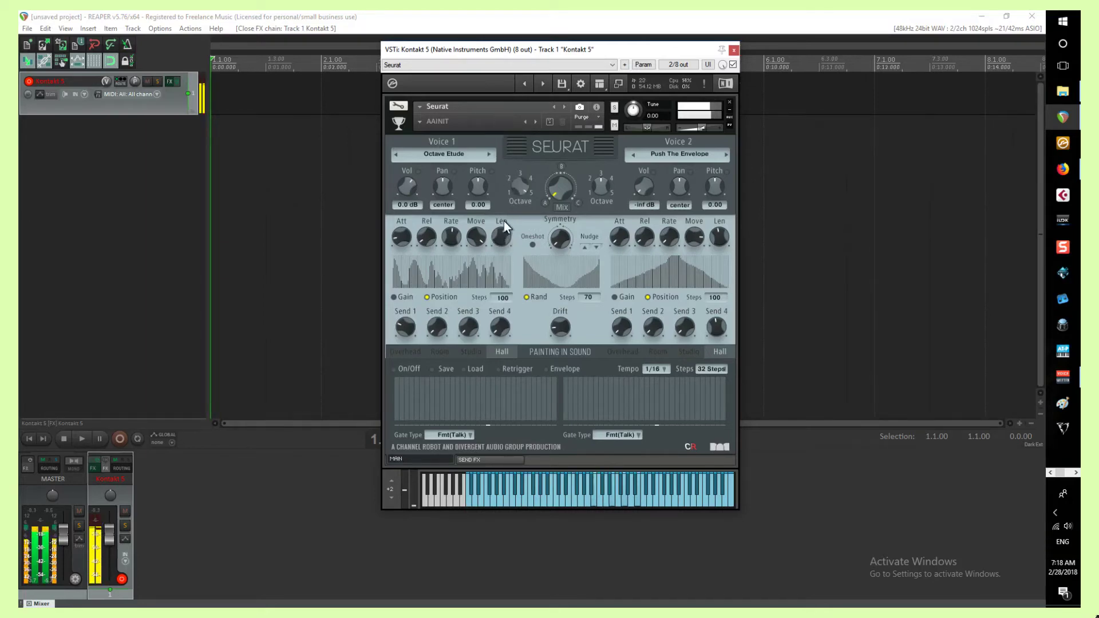
Load Shifty Harmonics from the Violin group as Voice 1's sound and lower its volume to -3.5 dB.
left_click(453, 154)
scroll(478, 387, "down", 5)
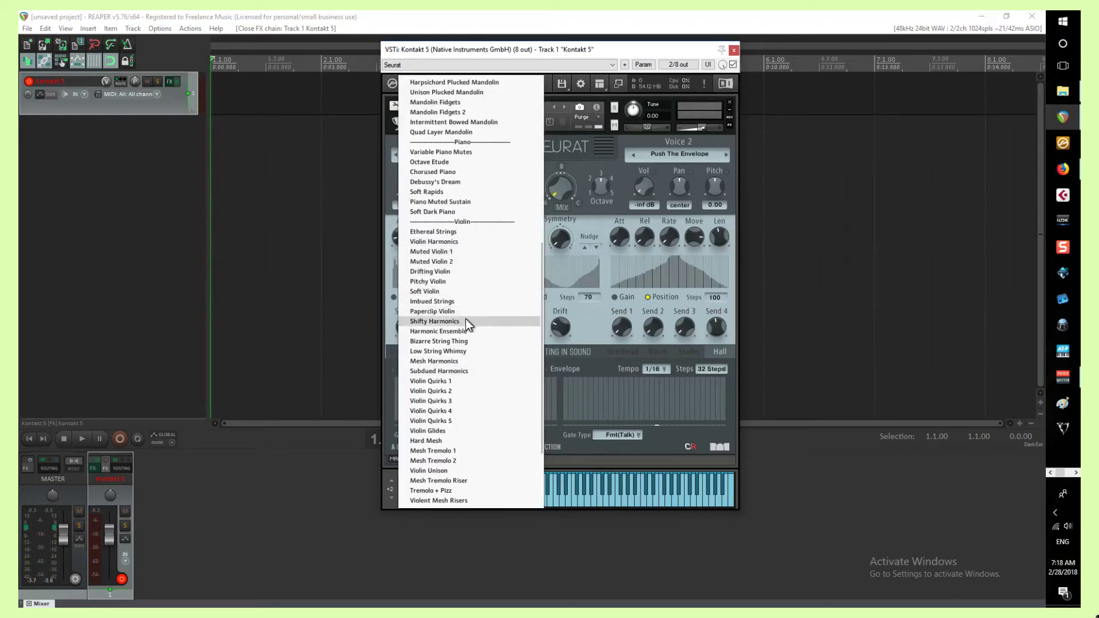
scroll(466, 318, "down", 3)
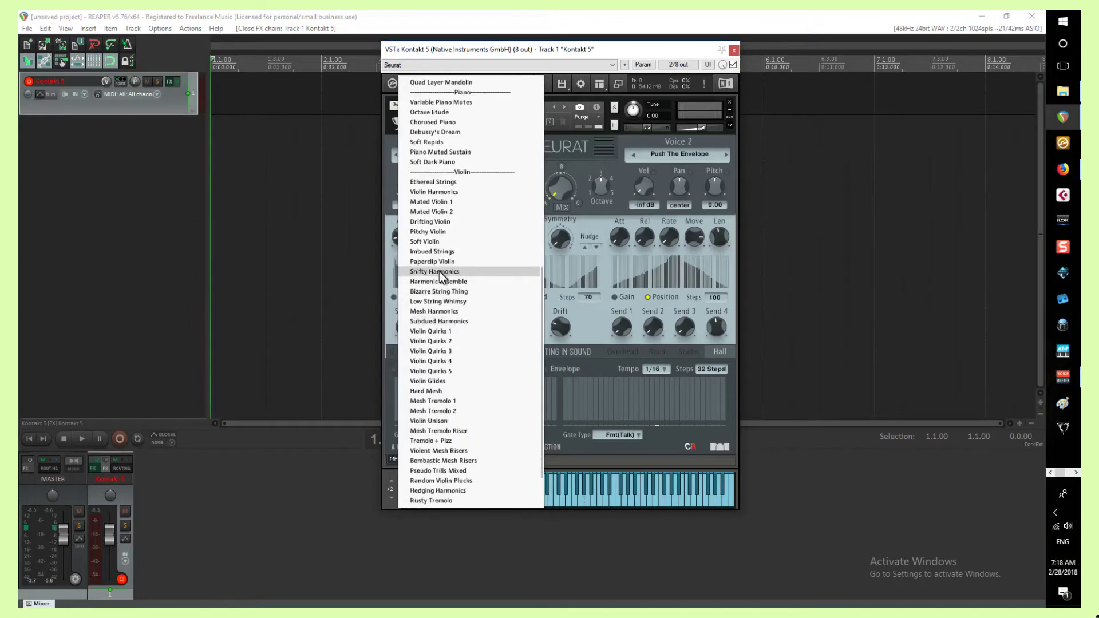
left_click(433, 271)
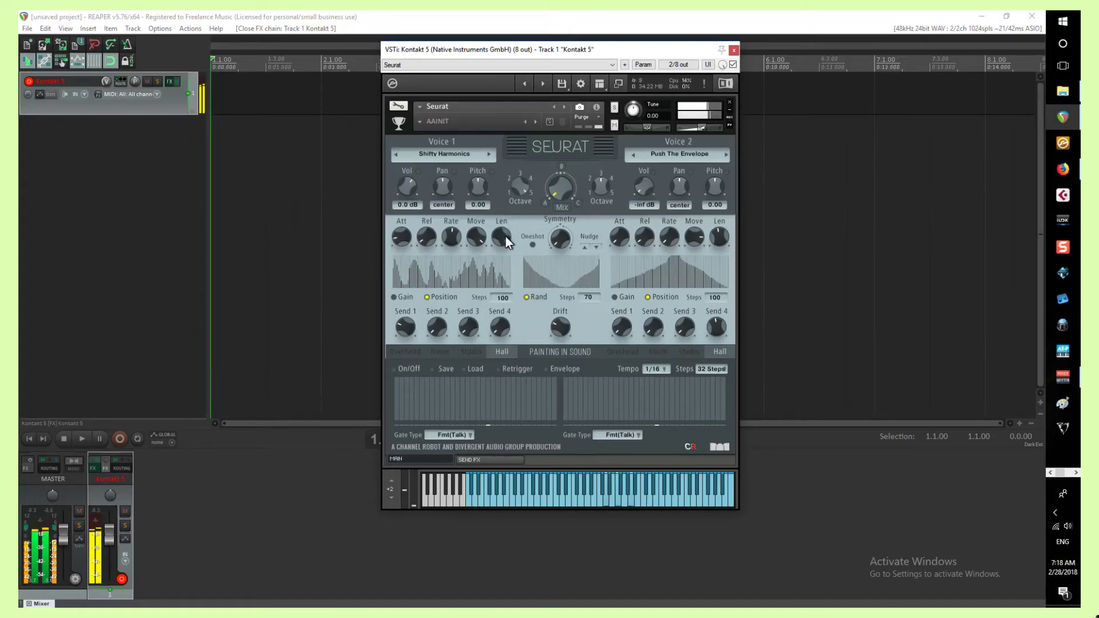
left_click_drag(408, 176, 405, 184)
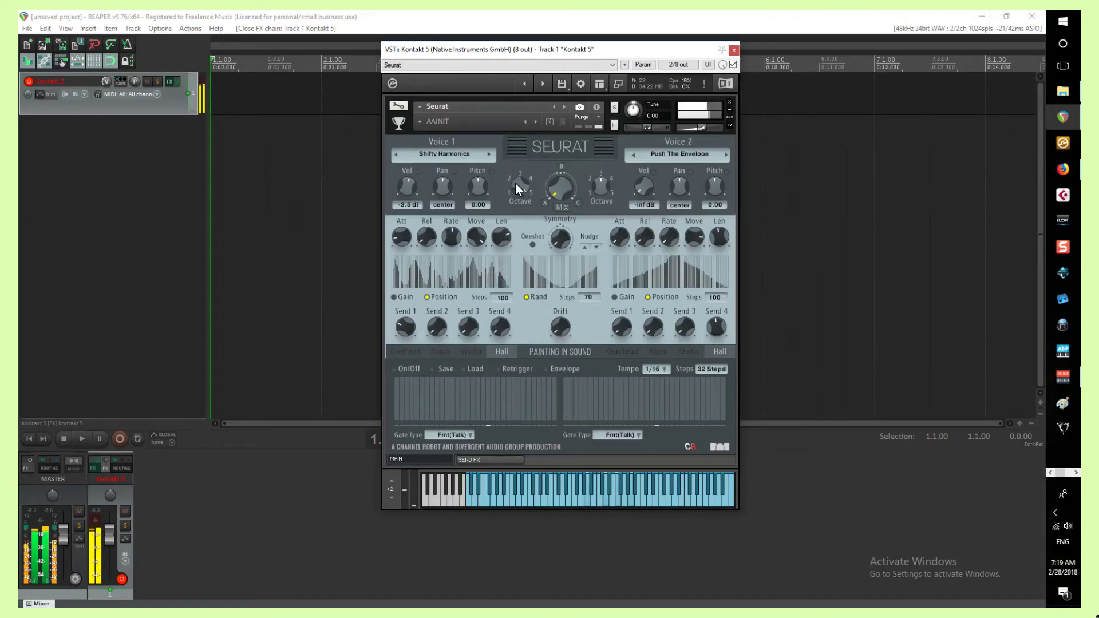
Load Violin Quirks 1 as Voice 1's sound and reduce its volume to about -5.5 dB.
left_click(453, 158)
scroll(491, 362, "down", 9)
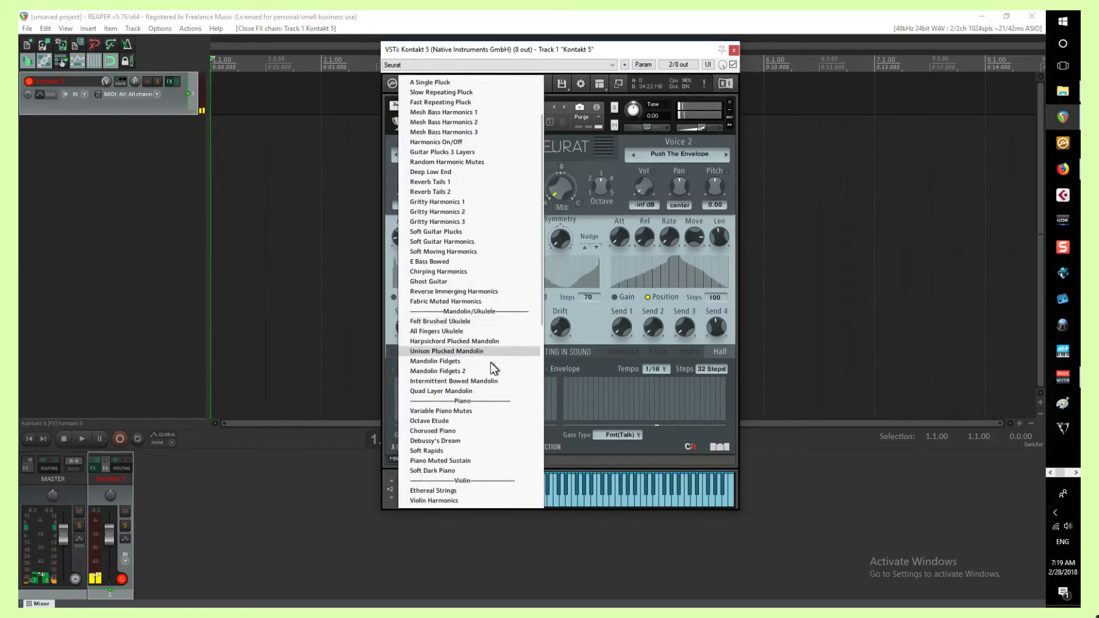
scroll(466, 395, "down", 1)
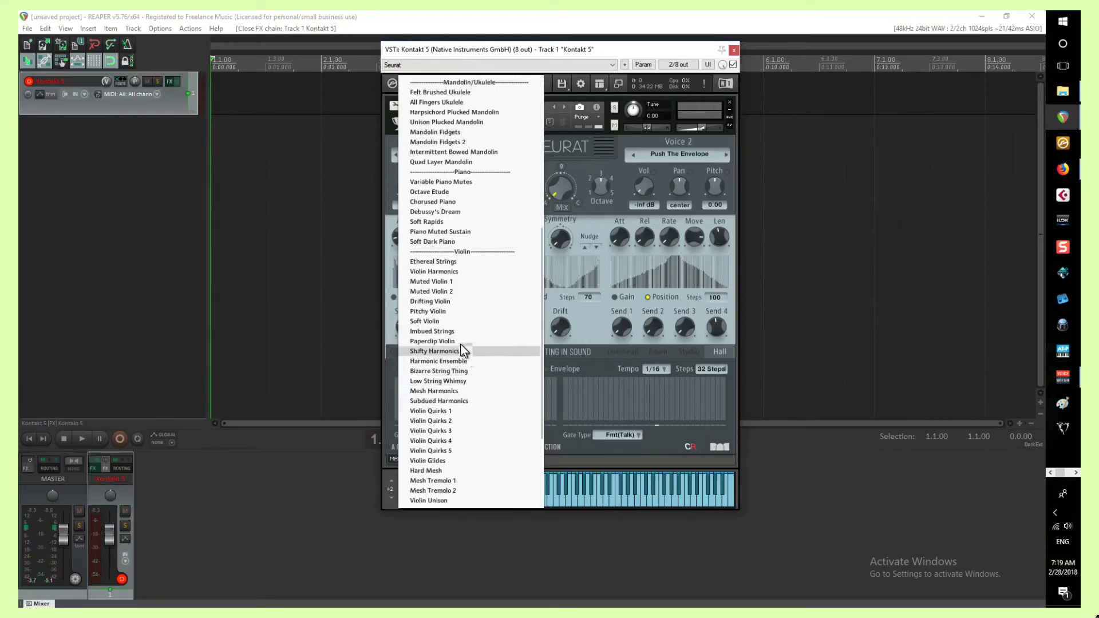
left_click(446, 411)
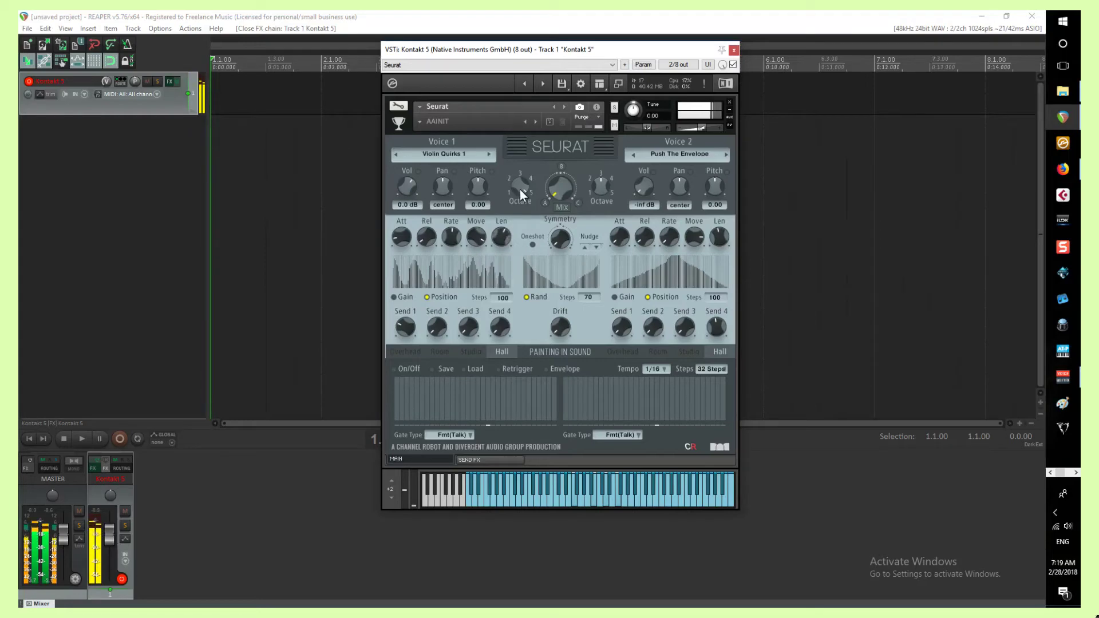
left_click_drag(415, 187, 413, 196)
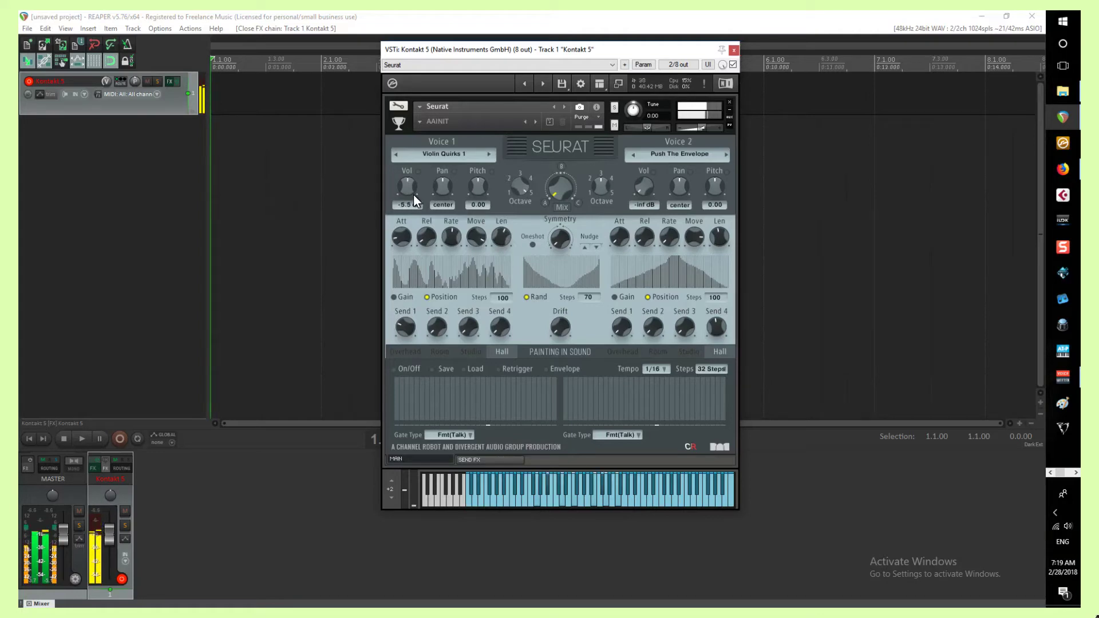
Step Voice 1 through Violin Quirks 2 to 5 and on to Violin Glides, lowering the volume of Violin Glides to -4.5 dB.
left_click(490, 153)
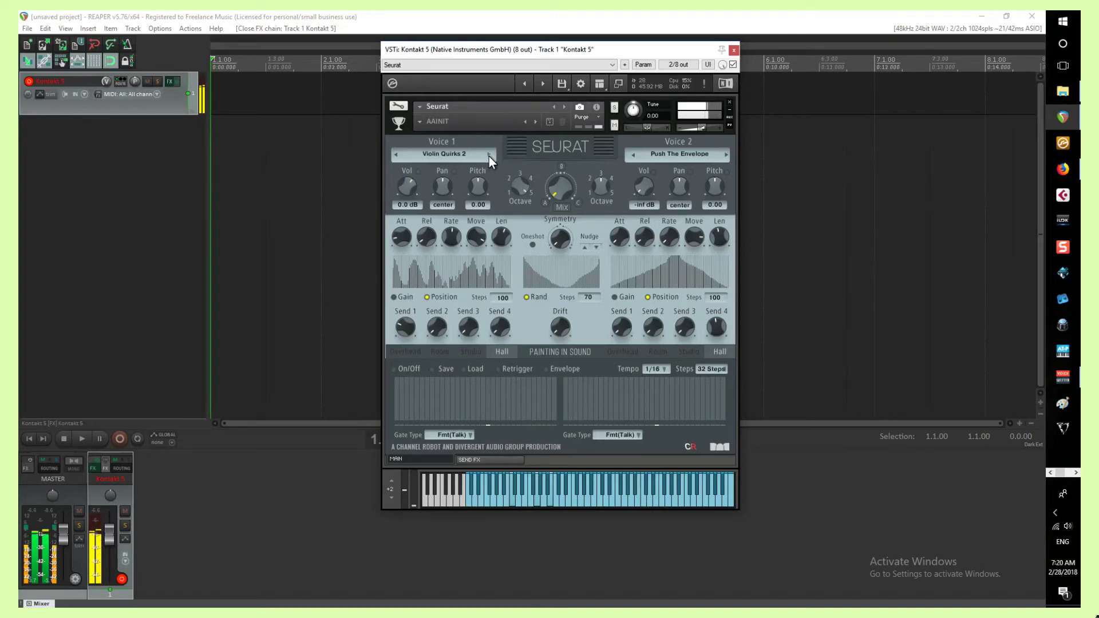
left_click(489, 155)
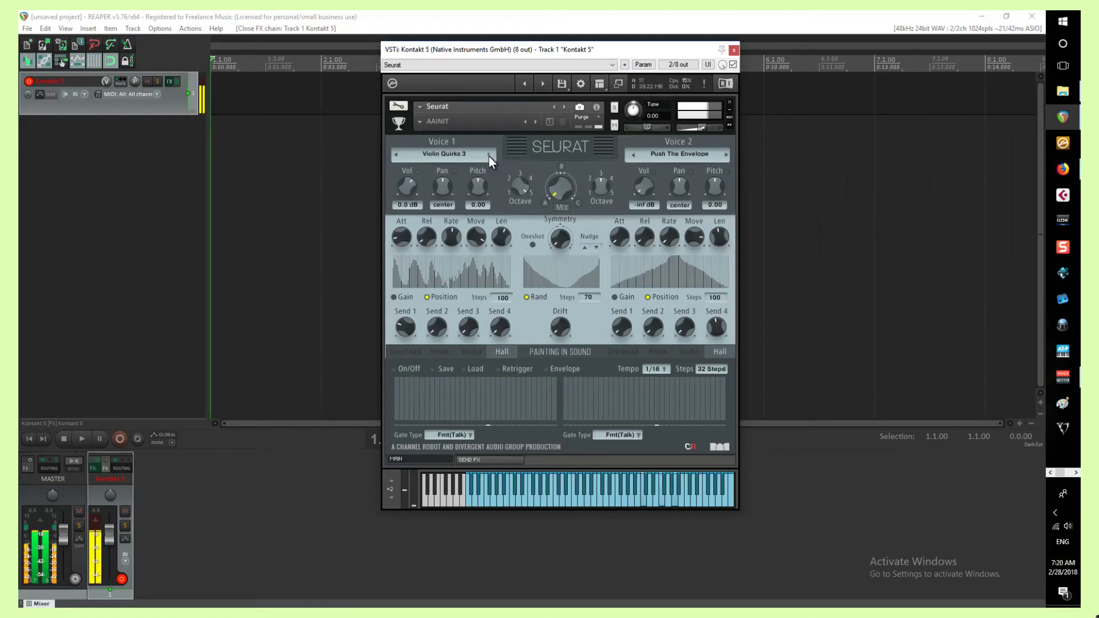
left_click(489, 154)
scroll(409, 188, "down", 2)
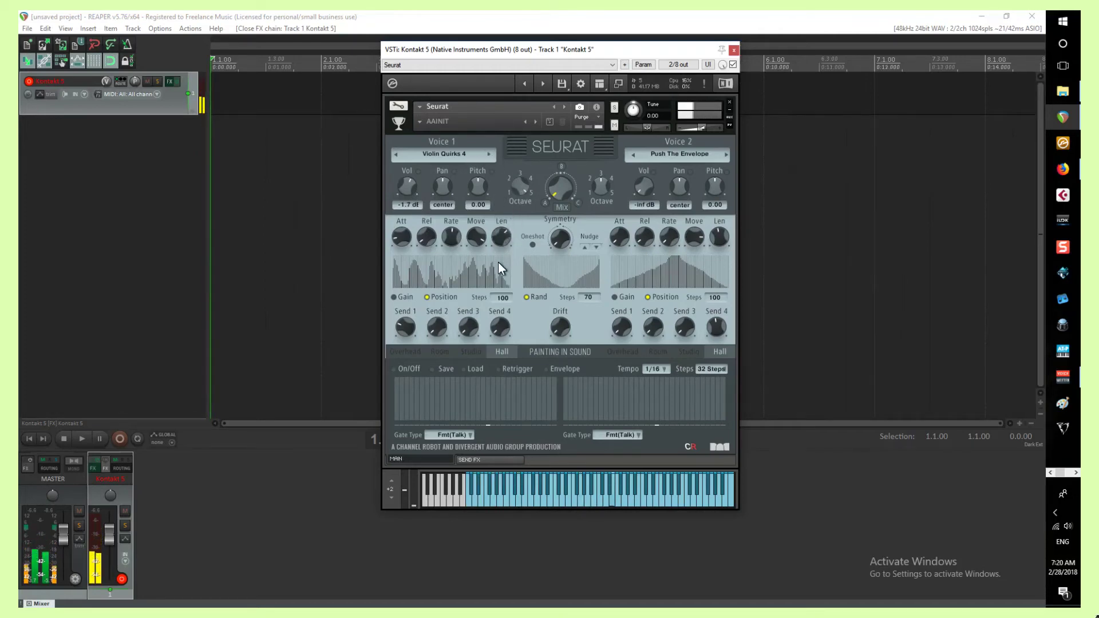
left_click(489, 154)
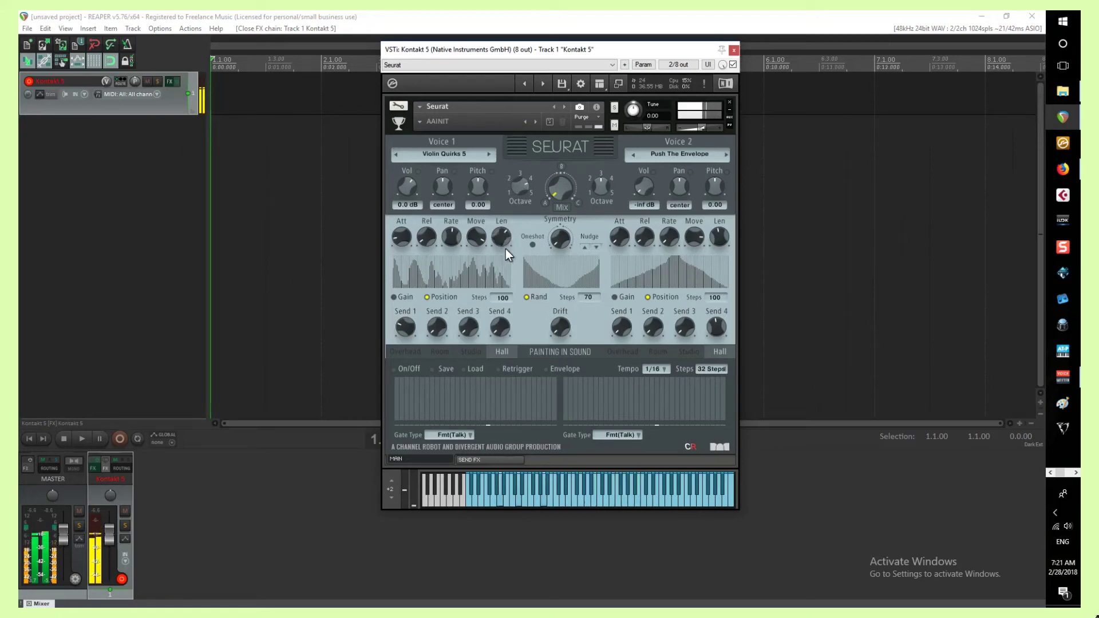
left_click(488, 153)
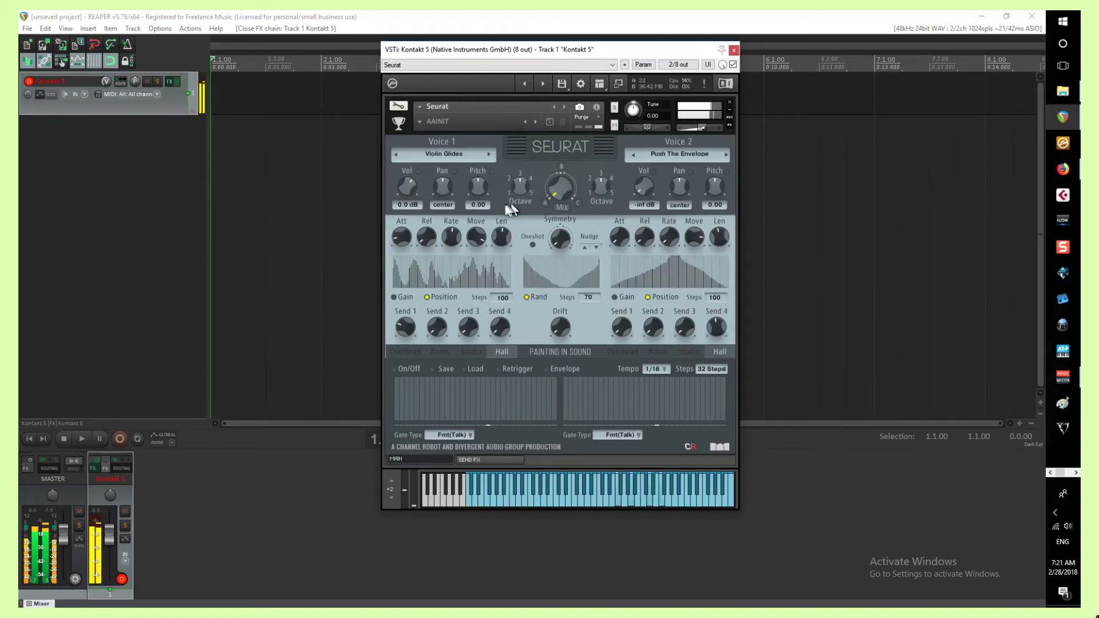
left_click_drag(409, 192, 406, 196)
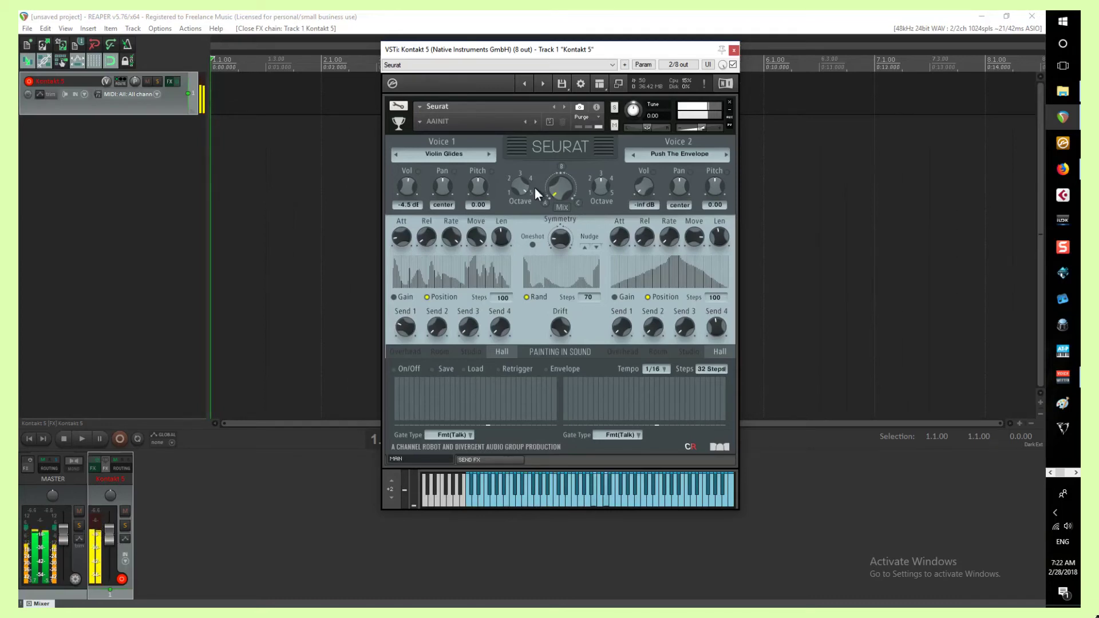
Advance Voice 1 to Mesh Tremolo 1 and on to Mesh Tremolo 2, and turn the volume of Mesh Tremolo 2 down.
left_click(490, 155)
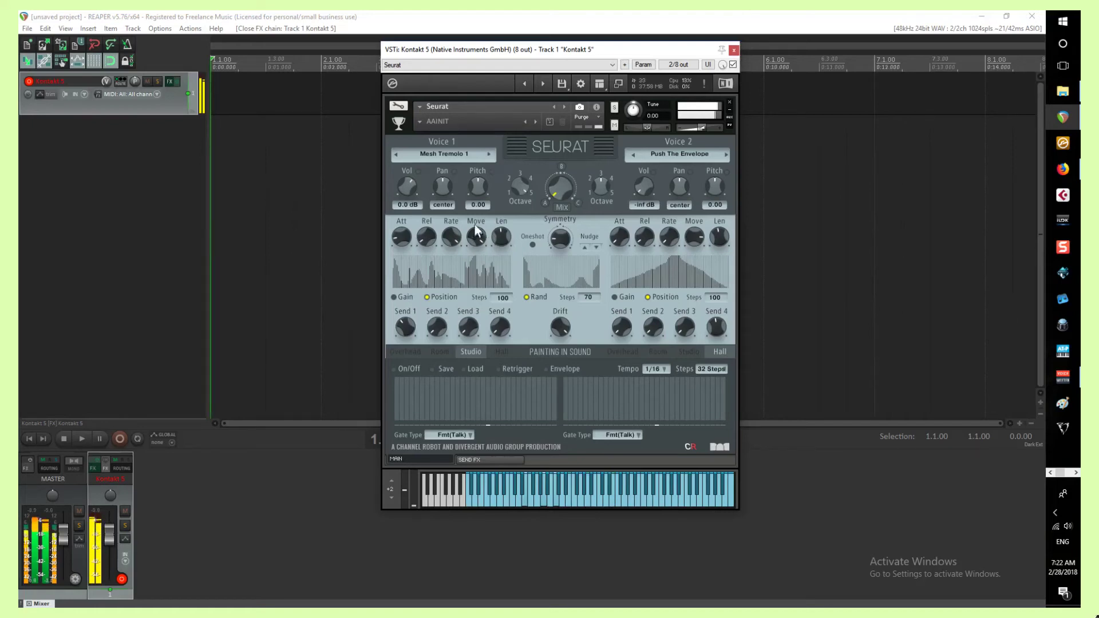
left_click(489, 155)
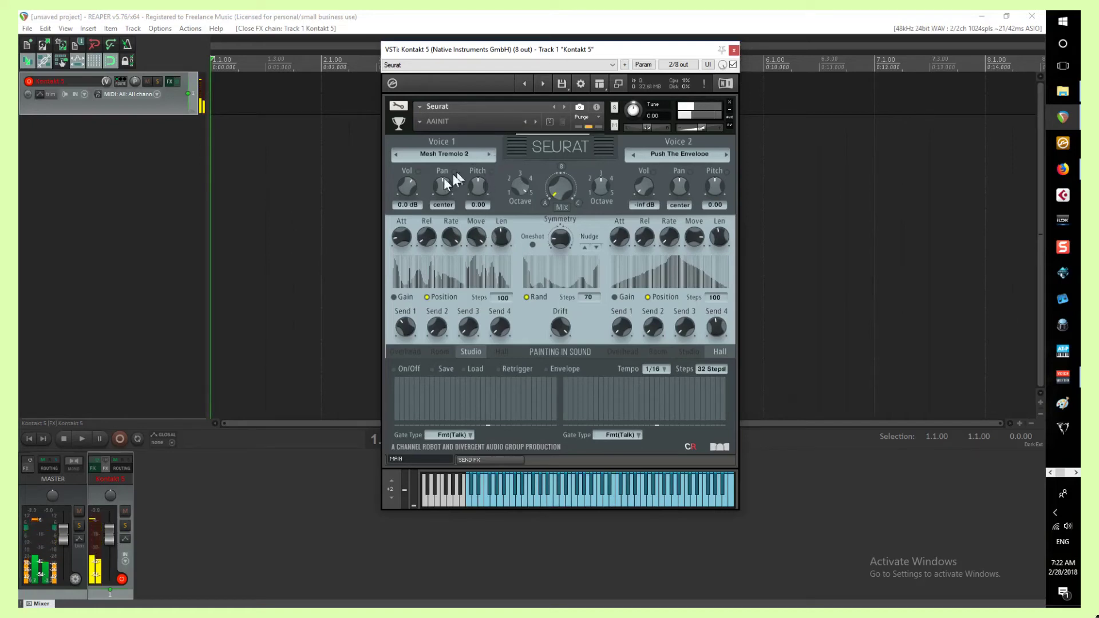
left_click_drag(412, 185, 408, 191)
left_click_drag(407, 193, 408, 195)
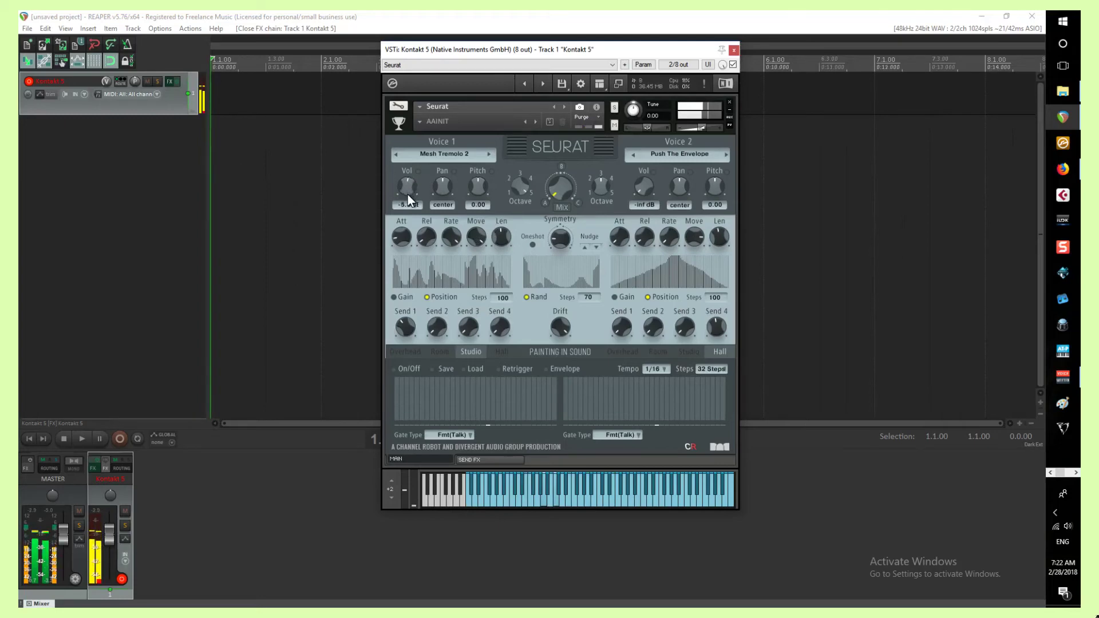
Audition Violin Unison, Mesh Tremolo Riser, Tremolo + Pizz and Violent Mesh Risers in turn as Voice 1's sound.
left_click(489, 155)
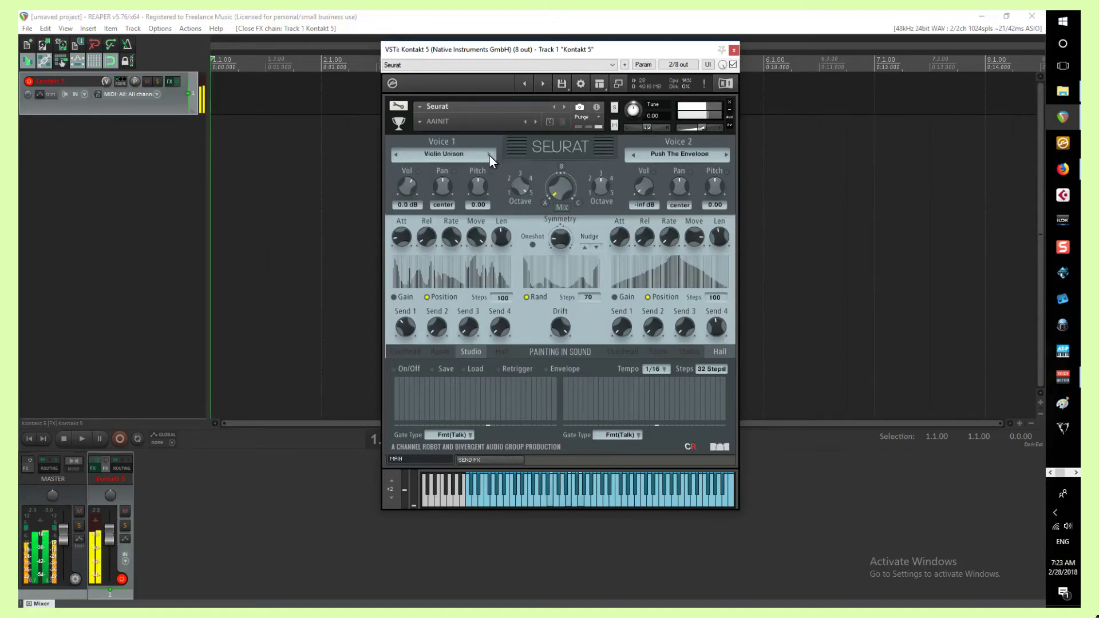
left_click(490, 155)
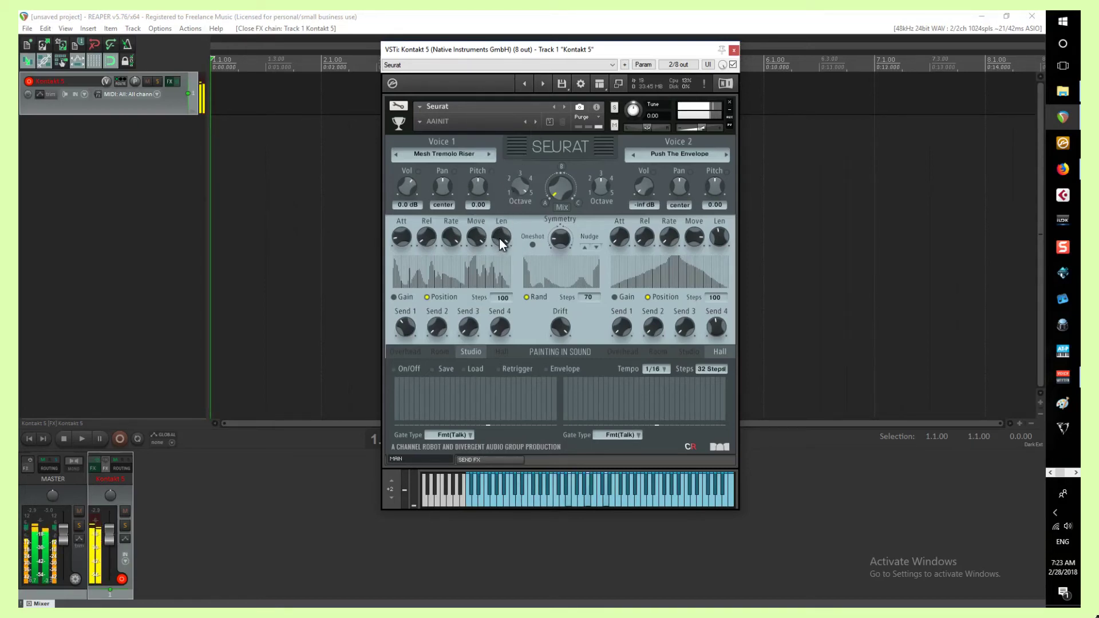
left_click(489, 156)
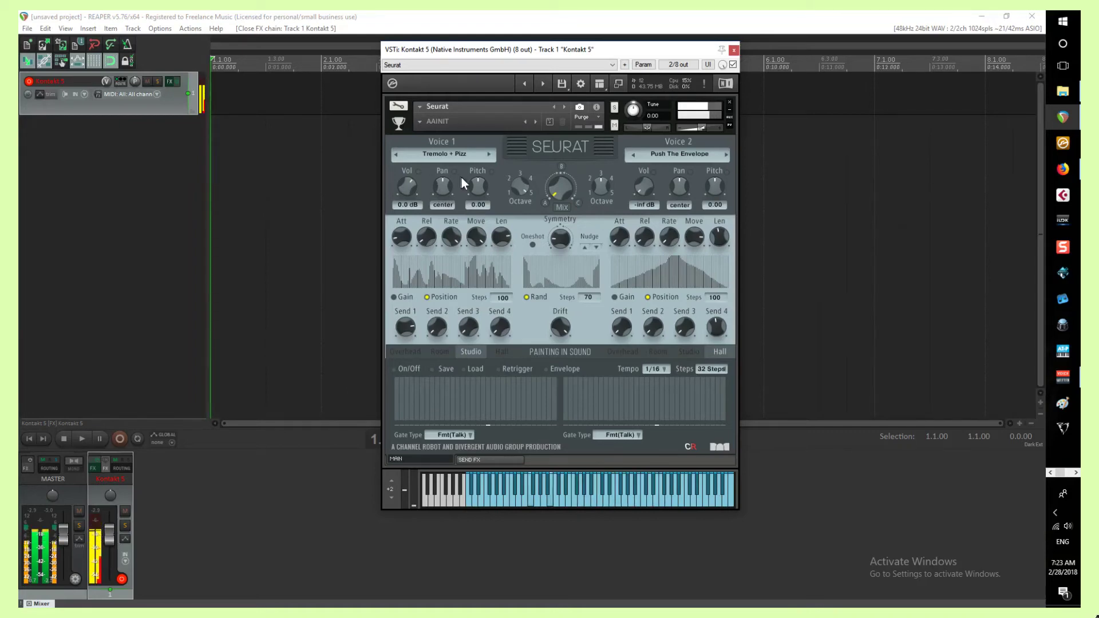
left_click(487, 153)
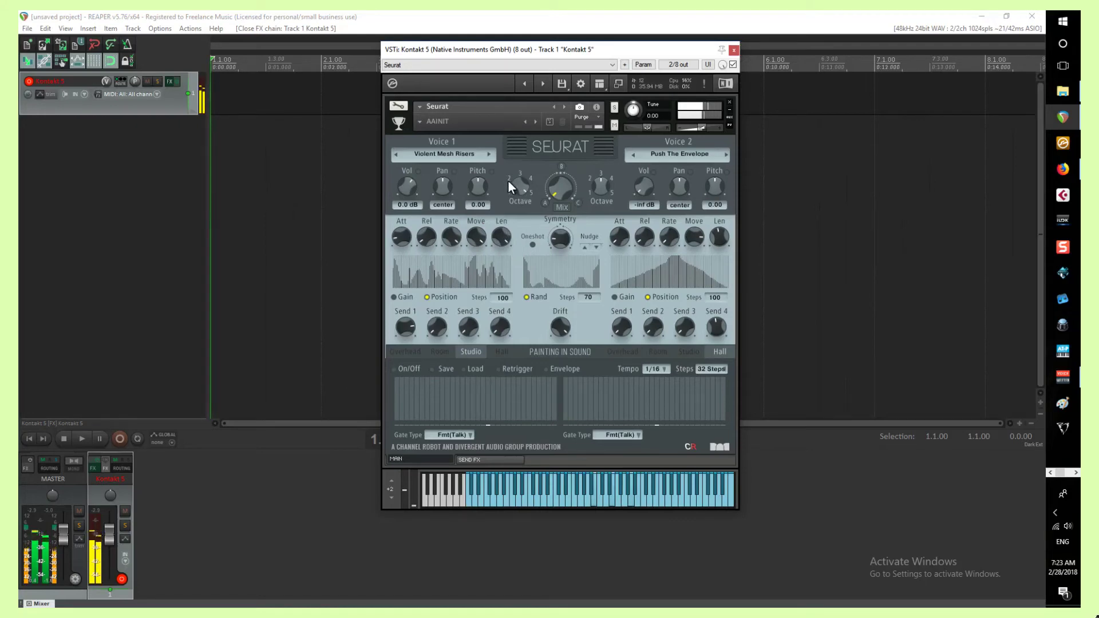
Advance Voice 1 to Bombastic Mesh Risers and lower its octave and volume.
left_click(488, 154)
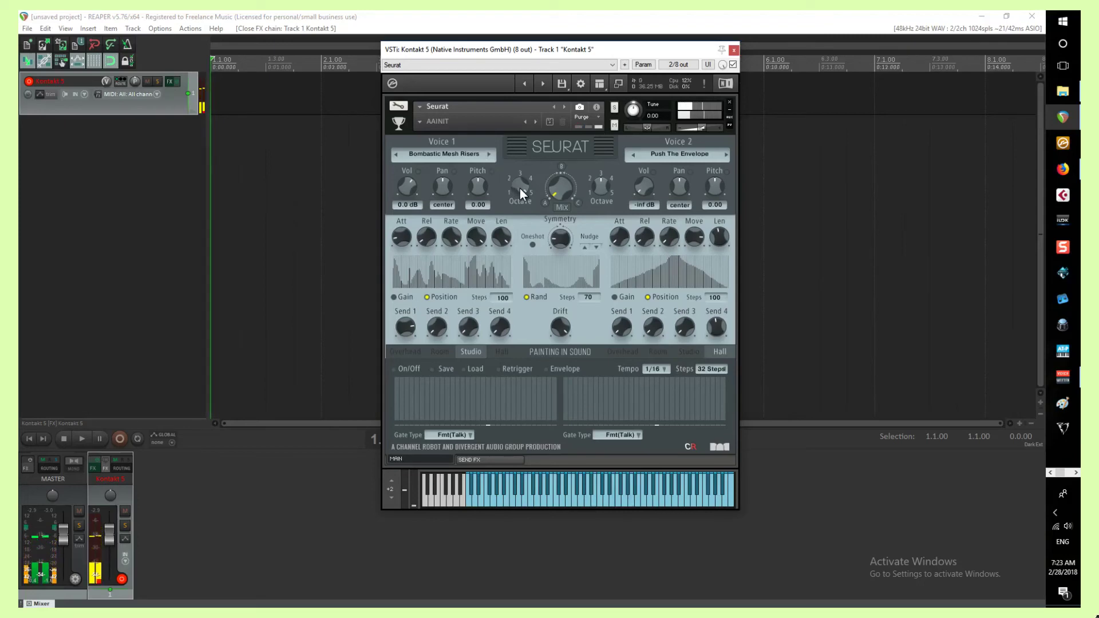
left_click_drag(520, 188, 519, 207)
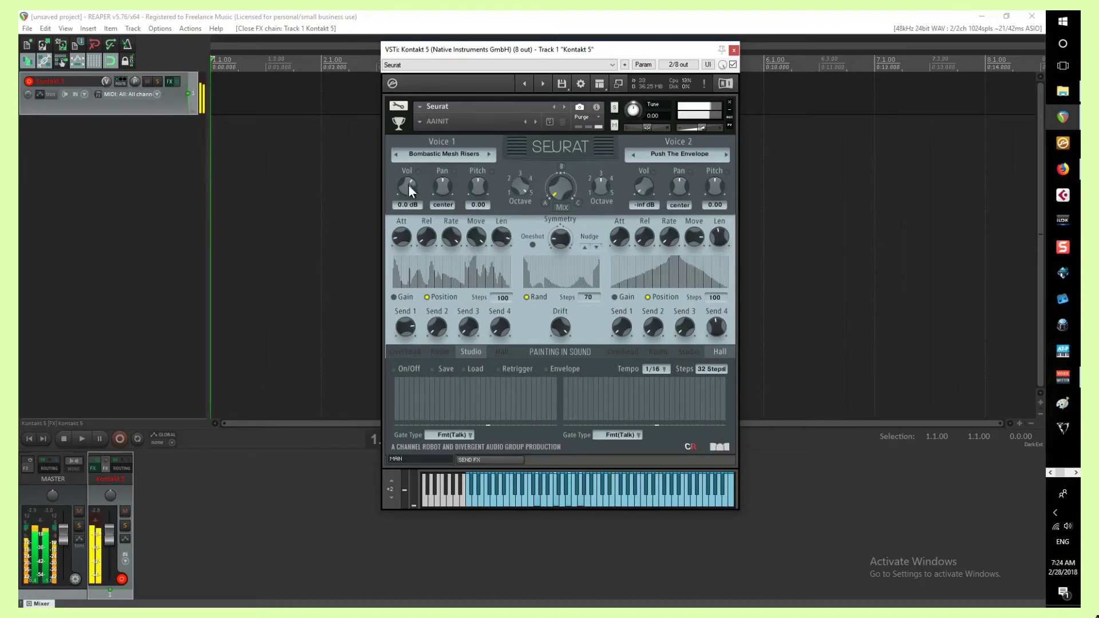
left_click_drag(408, 185, 411, 191)
Choose Pseudo Trills Mixed from the Violin group as Voice 1's sound and lower its octave.
left_click(476, 152)
scroll(461, 366, "down", 3)
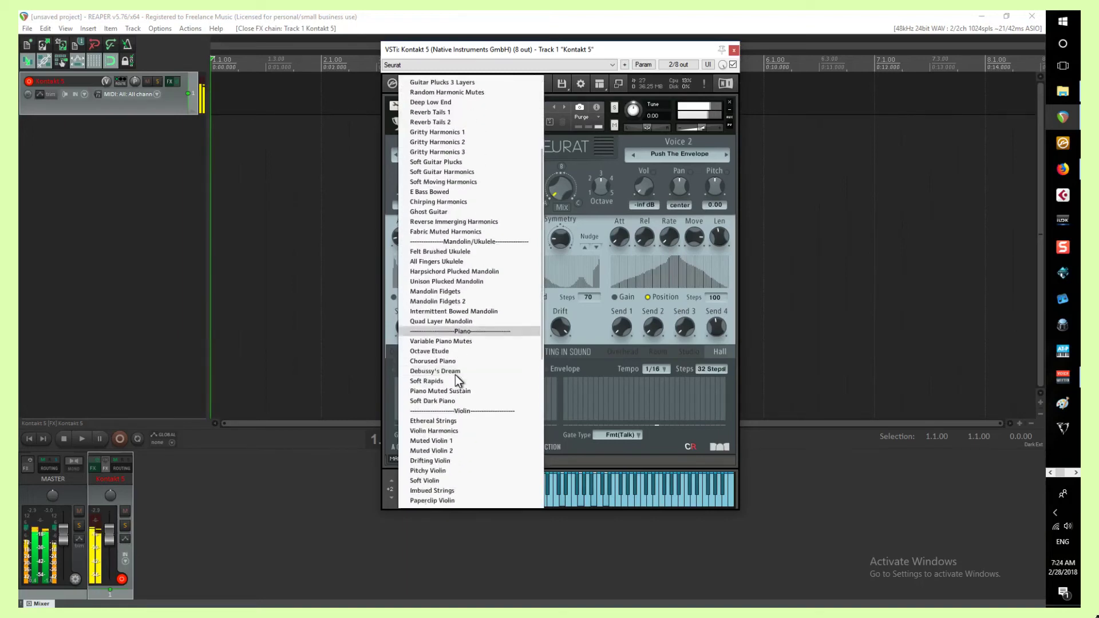
scroll(456, 381, "down", 10)
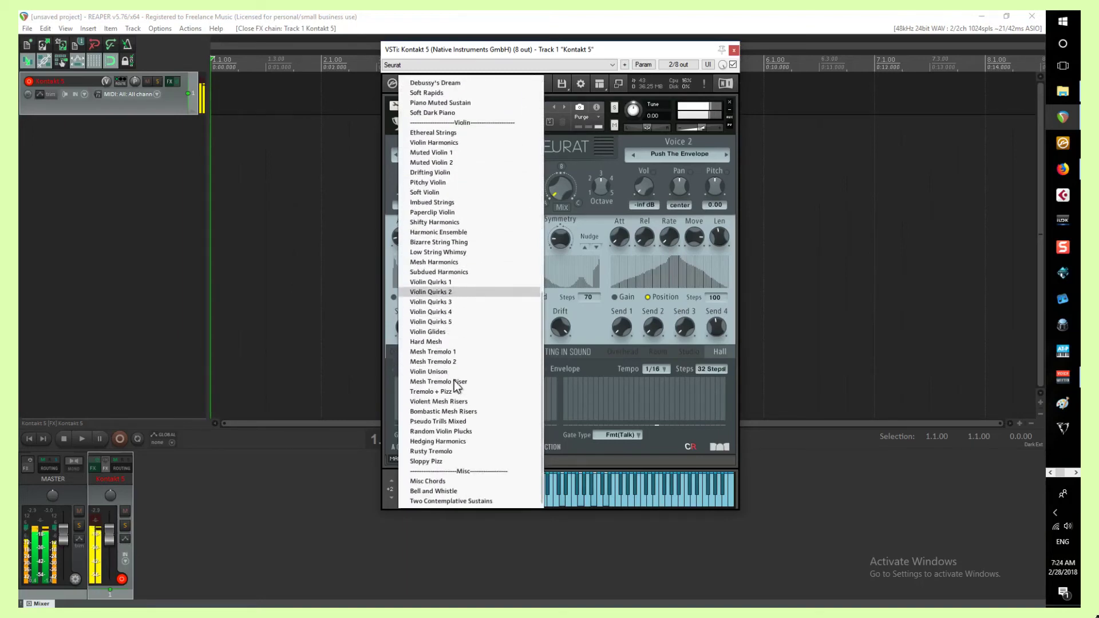
left_click(482, 420)
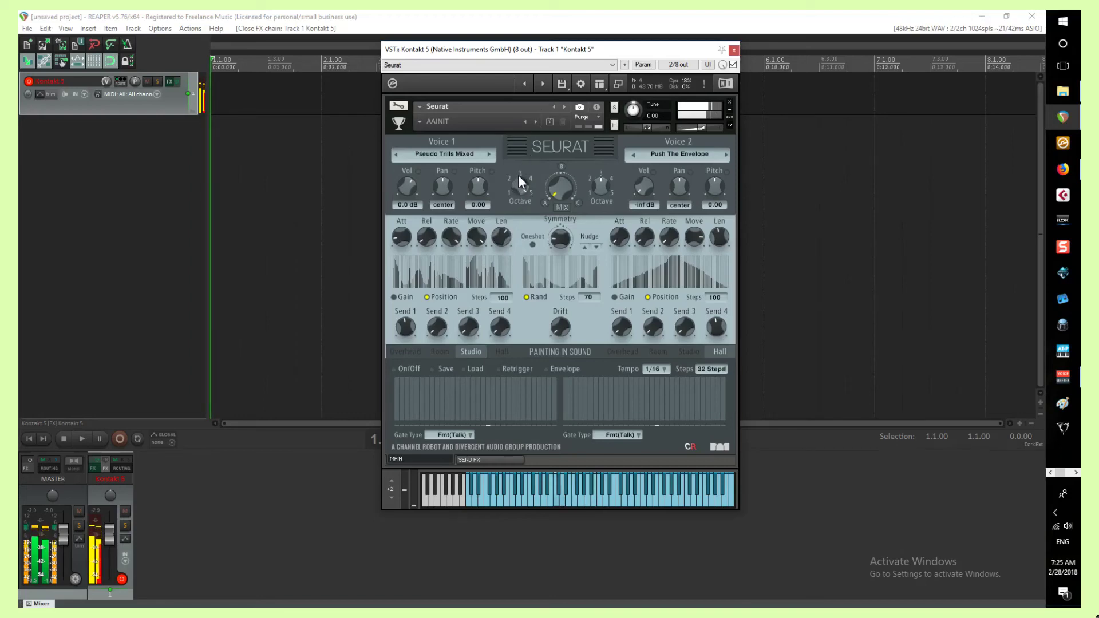
left_click_drag(519, 176, 518, 200)
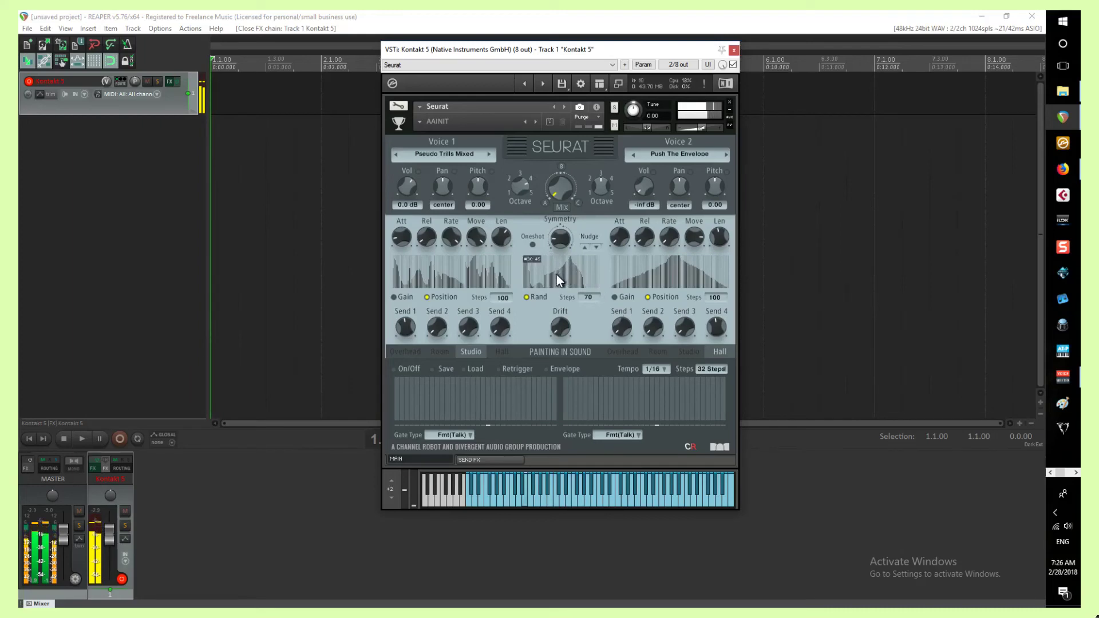
Redraw Voice 1's position steps as broad rounded peaks and flatten most of the centre step table to low, uneven heights.
left_click_drag(556, 275, 544, 293)
mouse_move(474, 270)
left_mouse_down()
mouse_move(444, 283)
mouse_move(501, 284)
left_mouse_up()
left_click_drag(401, 266, 420, 257)
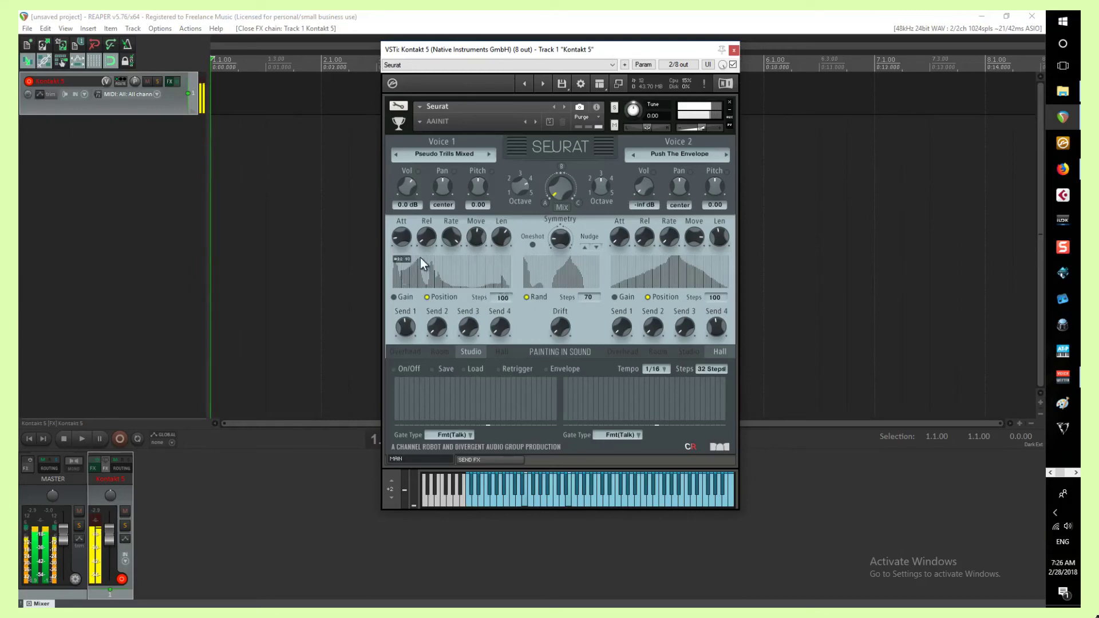
left_click_drag(507, 262, 512, 266)
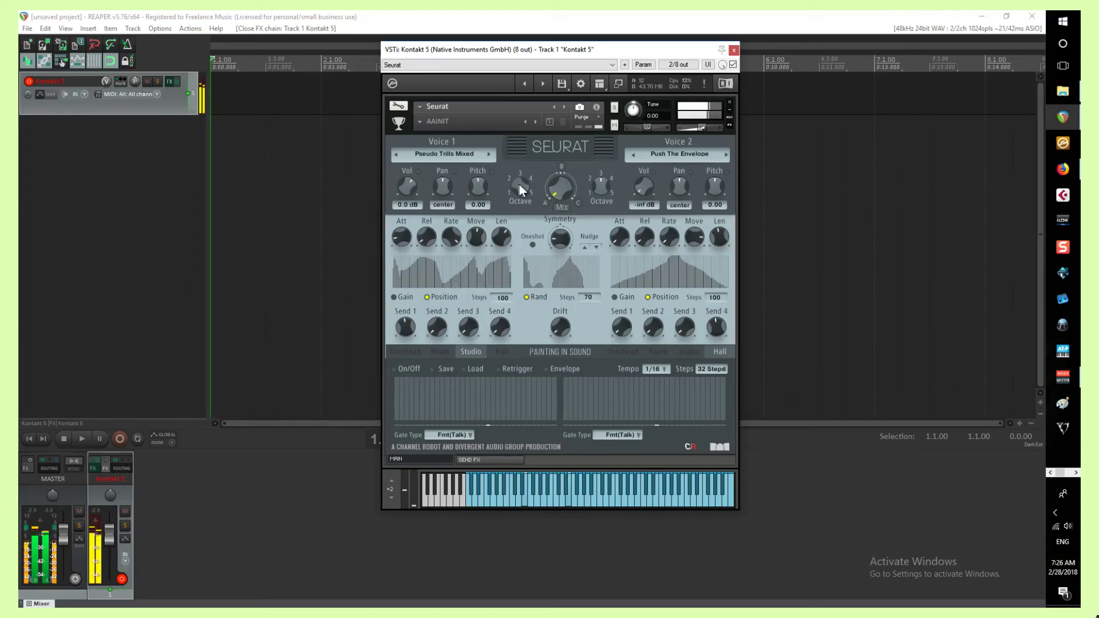
left_click_drag(536, 282, 588, 279)
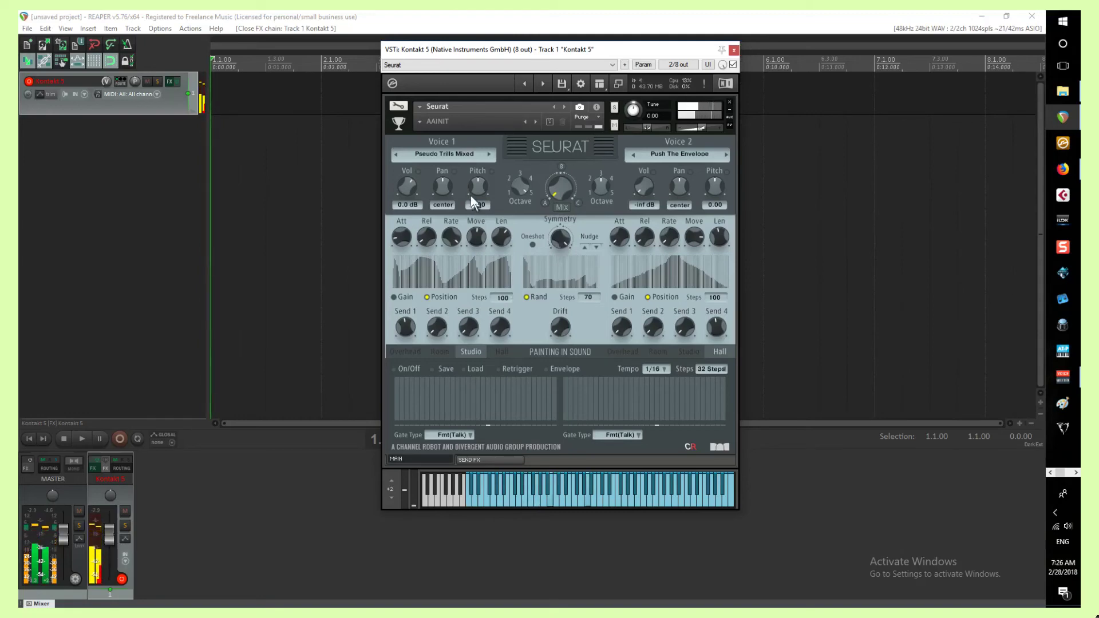
Choose Random Violin Plucks from the Violin group as Voice 1's sound and turn off its Studio channel.
left_click(448, 157)
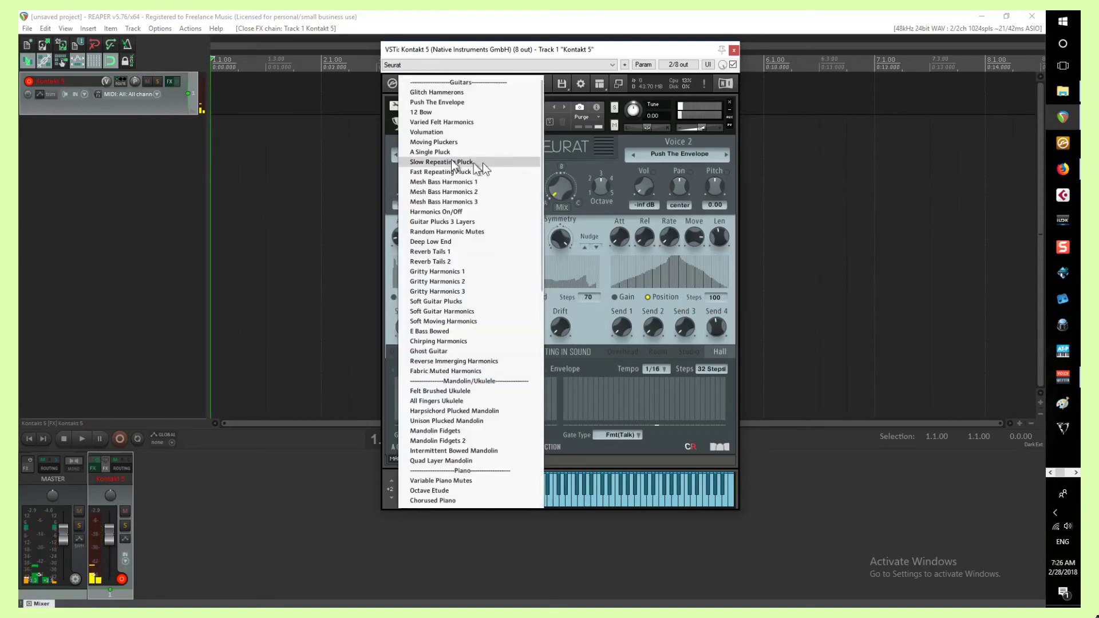
scroll(476, 414, "down", 6)
scroll(450, 457, "down", 8)
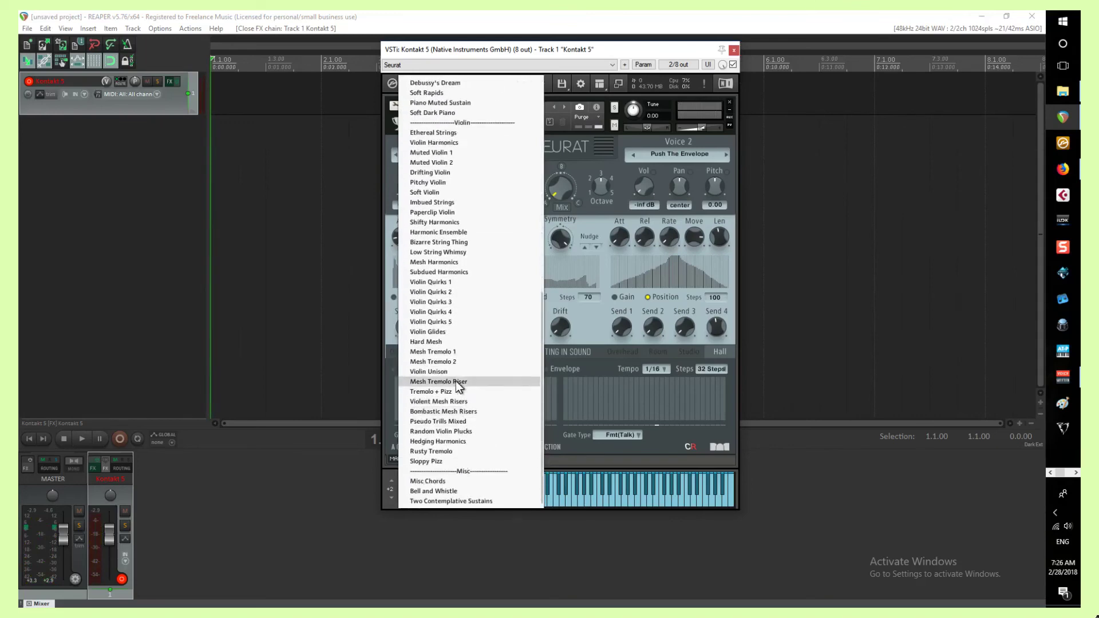
left_click(475, 429)
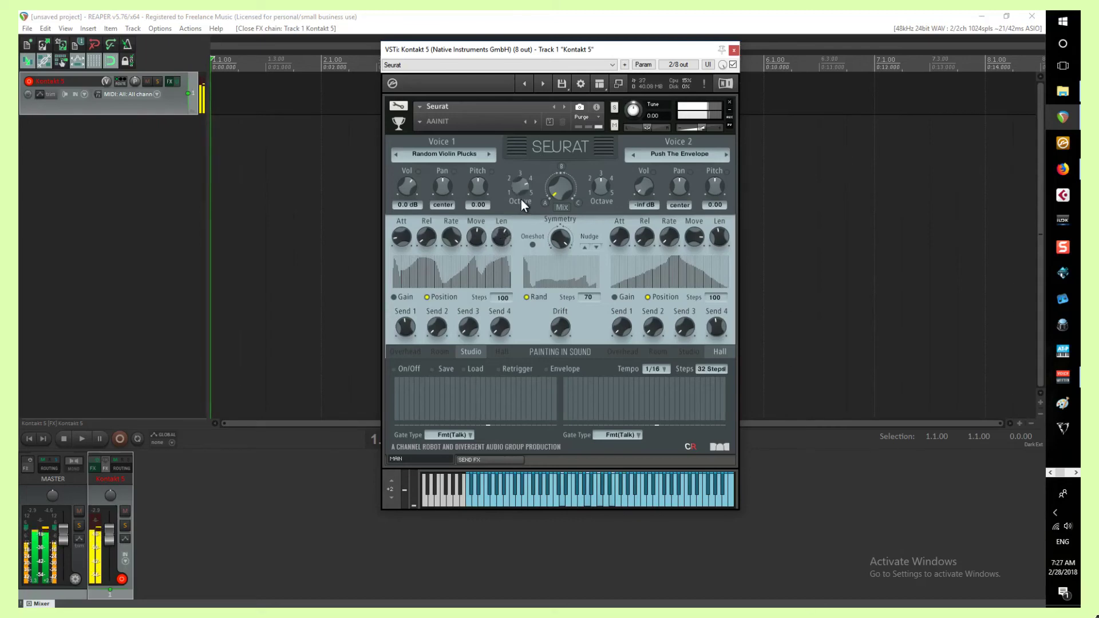
left_click(467, 350)
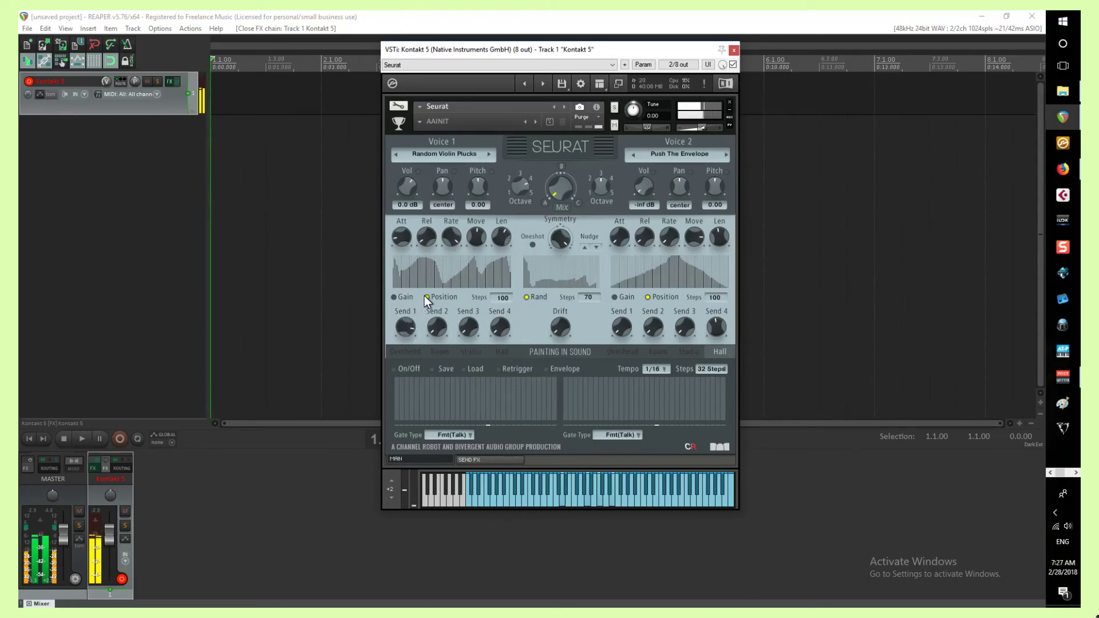
Redraw Voice 1's position steps low with a gentle hump past the middle, and level the centre step table to a shallow wave.
mouse_move(421, 283)
left_click_drag(422, 283, 501, 280)
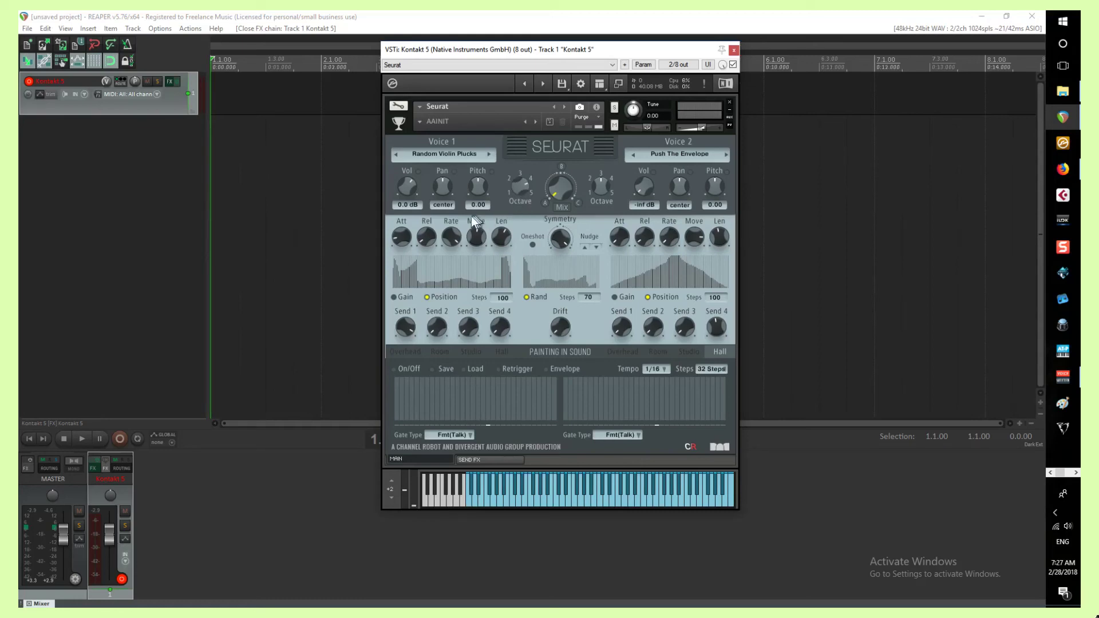
mouse_move(554, 265)
left_mouse_down()
mouse_move(585, 286)
mouse_move(529, 271)
left_mouse_up()
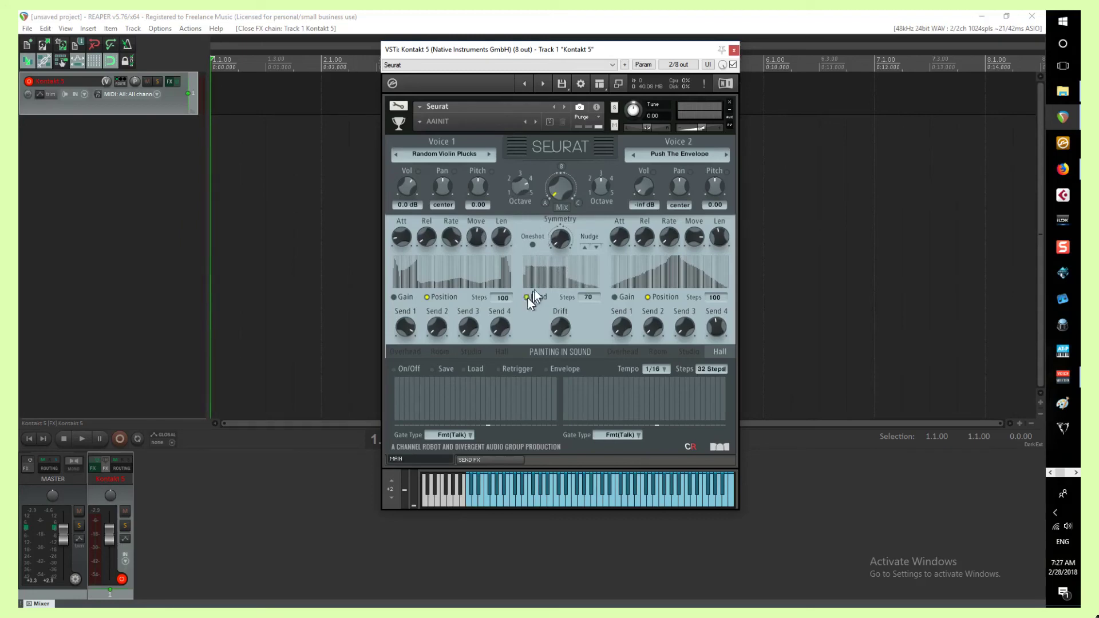
left_click_drag(537, 286, 554, 284)
mouse_move(448, 285)
left_mouse_down()
mouse_move(402, 270)
mouse_move(441, 287)
mouse_move(468, 271)
left_mouse_up()
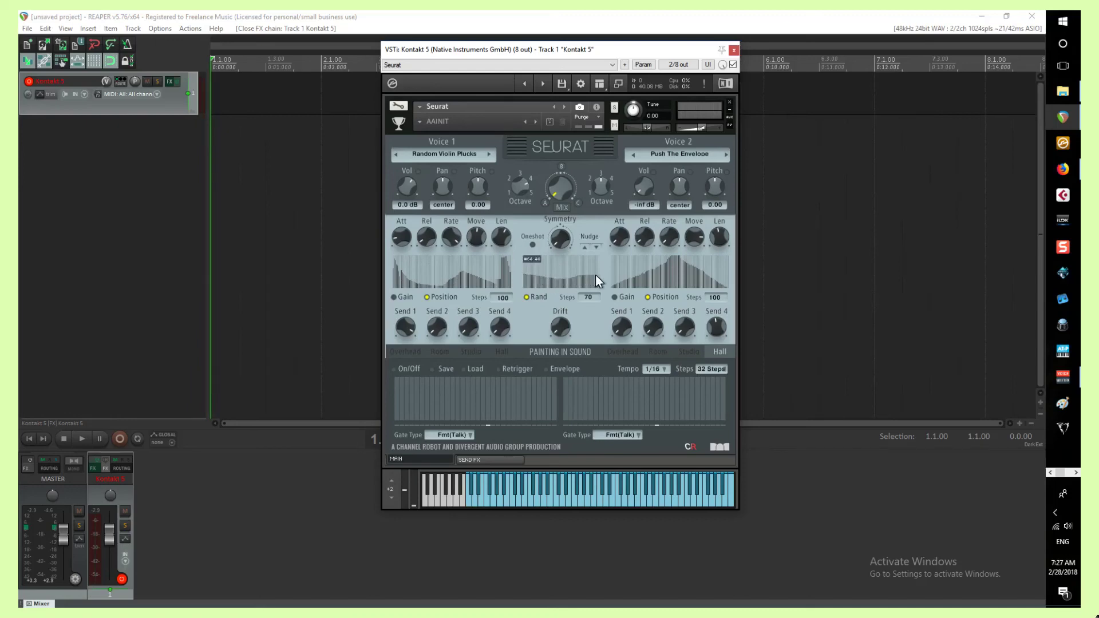
Reshape the centre step table into a mid-height plateau with a slight dip and a rising end, and lower the Drift.
left_click_drag(599, 274, 530, 282)
left_click_drag(598, 273, 451, 267)
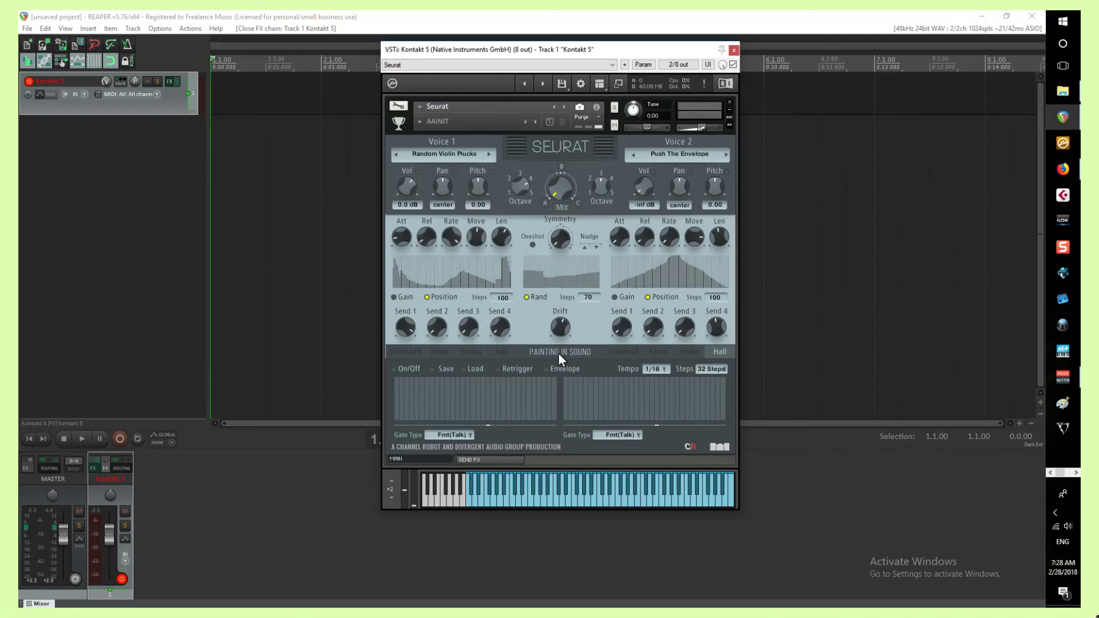
left_click_drag(560, 326, 557, 379)
Browse Voice 1's full sound list and choose Moving Pluckers from the Guitars group.
left_click(433, 154)
scroll(489, 378, "down", 12)
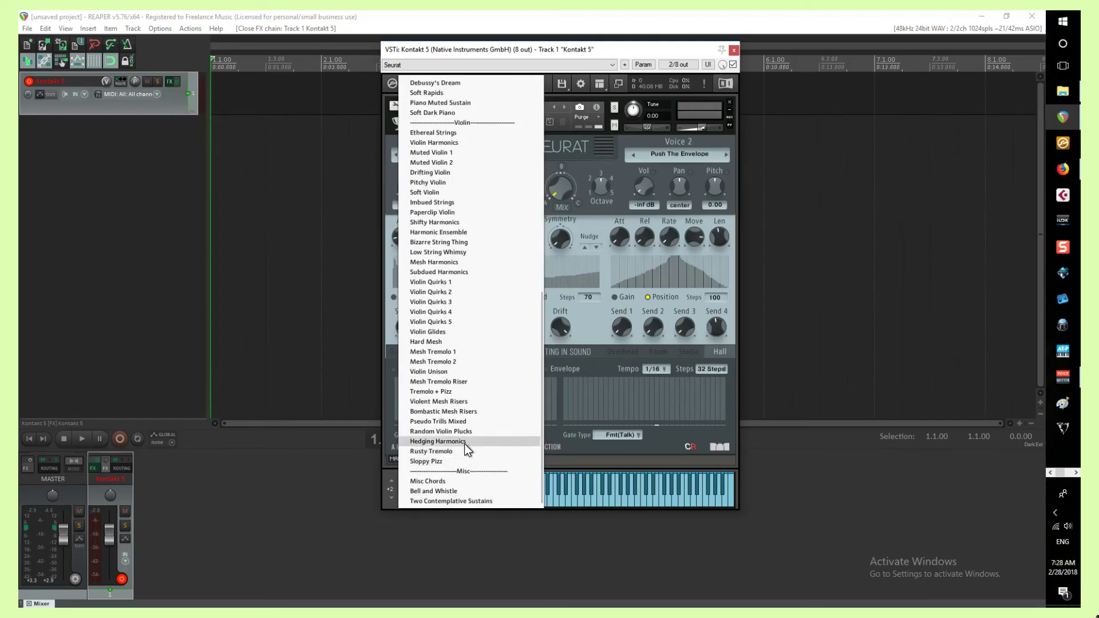
scroll(465, 445, "up", 2)
scroll(468, 444, "up", 6)
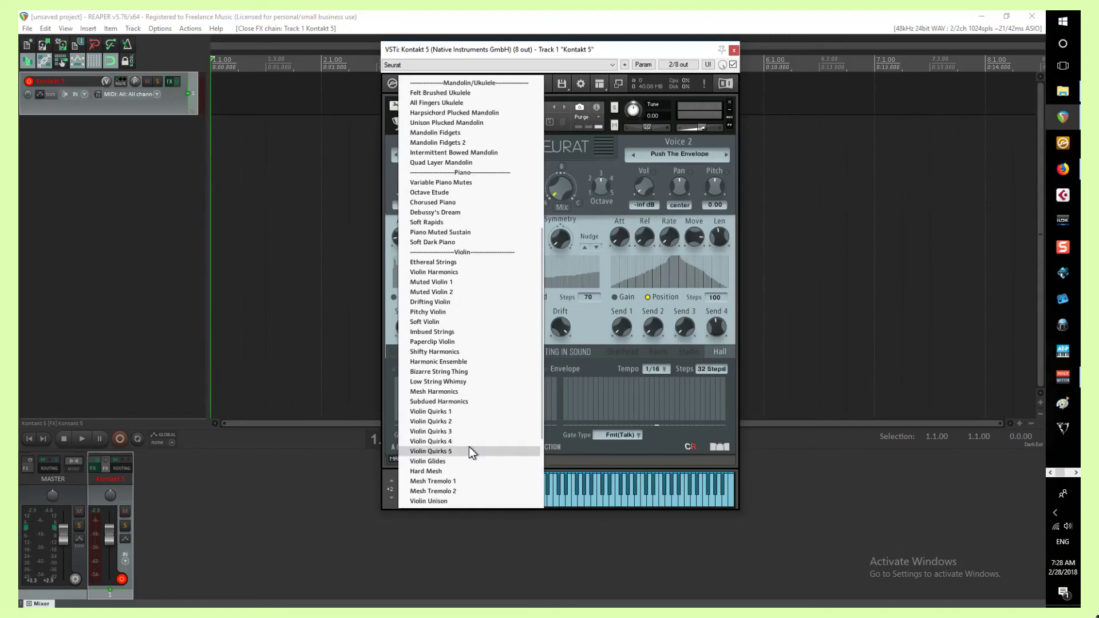
scroll(470, 444, "up", 7)
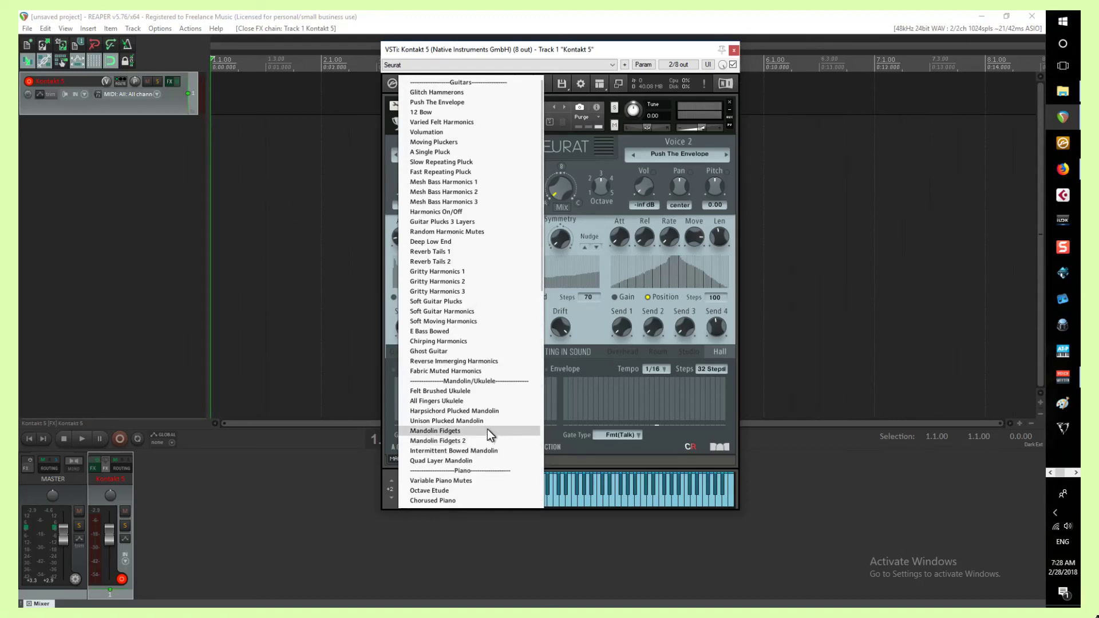
scroll(487, 429, "down", 3)
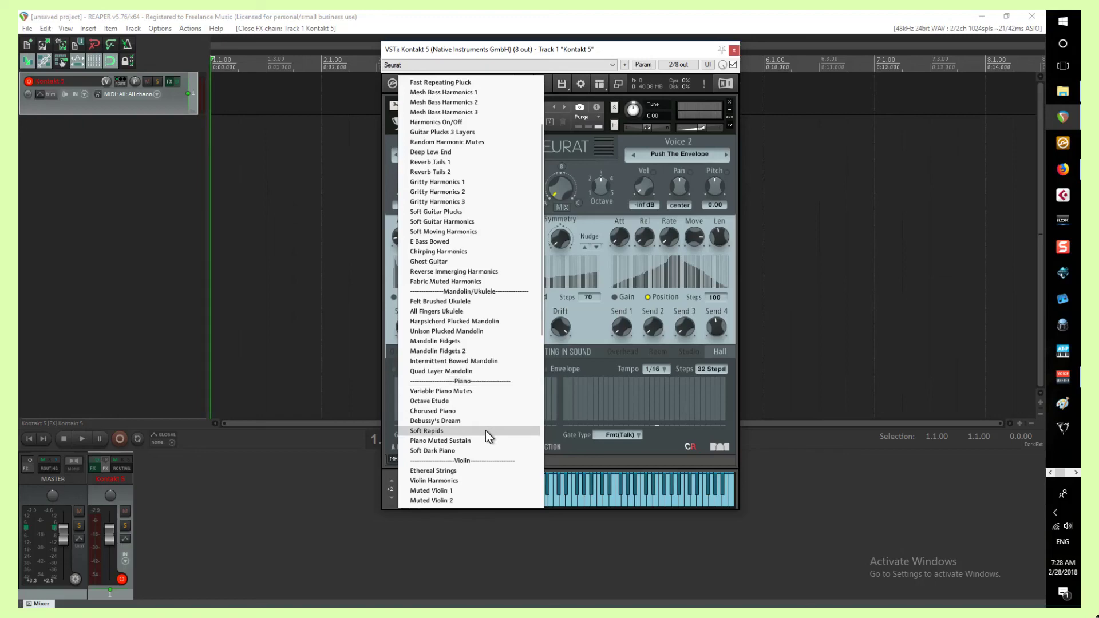
scroll(481, 435, "up", 2)
scroll(481, 435, "up", 1)
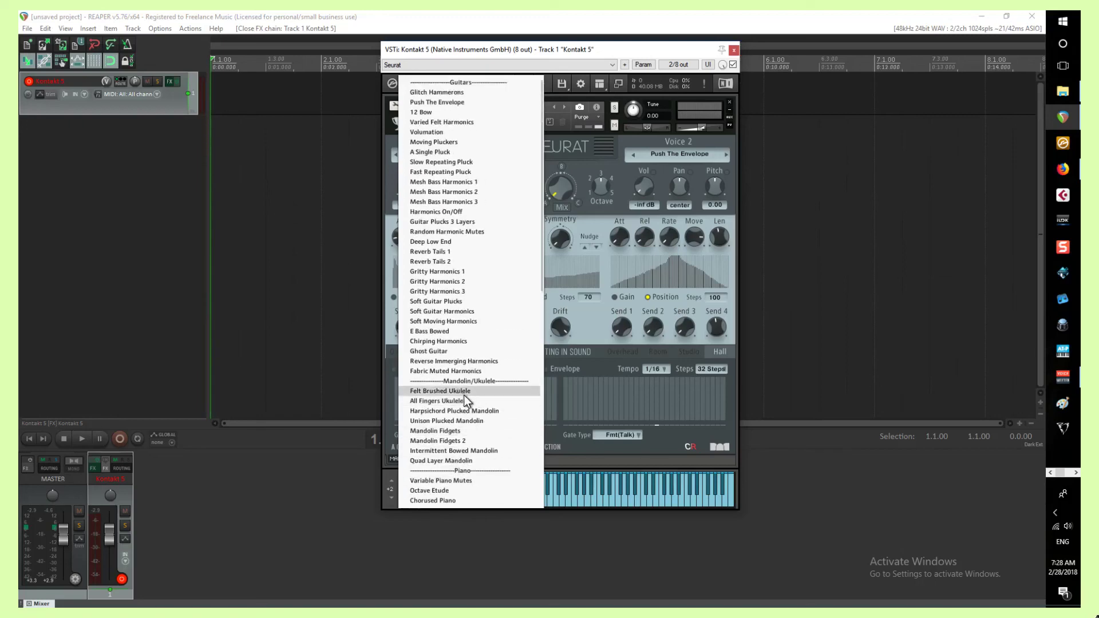
left_click(442, 143)
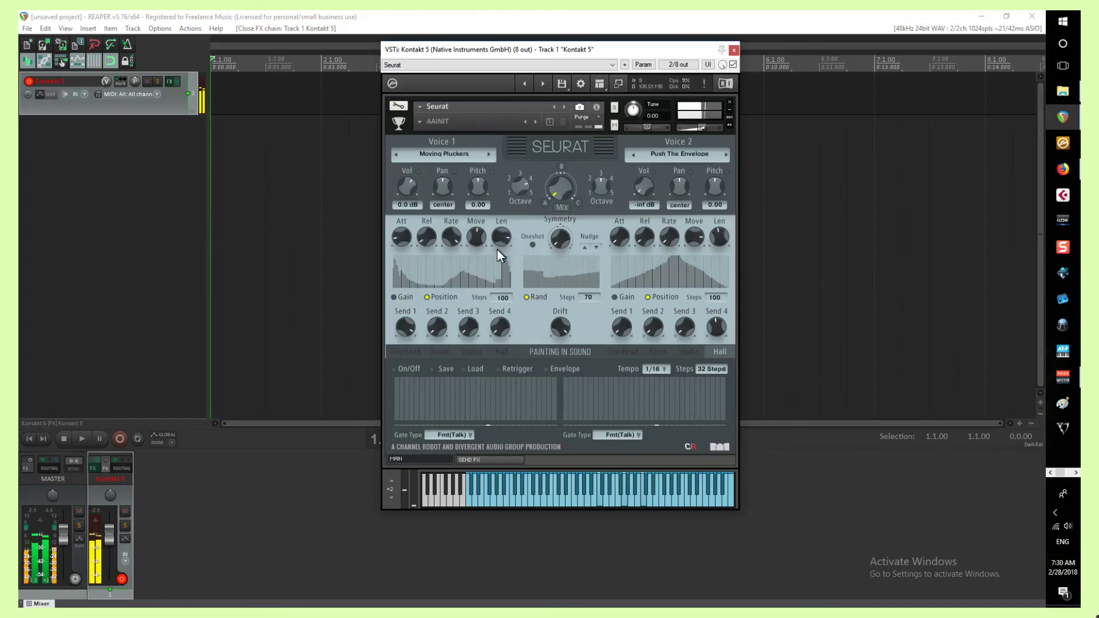
Redraw Voice 1's position steps as a deep dip followed by a tall peak, and the centre step table as low, gentle humps.
left_click_drag(497, 261, 502, 252)
mouse_move(394, 257)
left_mouse_down()
mouse_move(415, 279)
mouse_move(446, 279)
mouse_move(477, 259)
mouse_move(514, 293)
left_mouse_up()
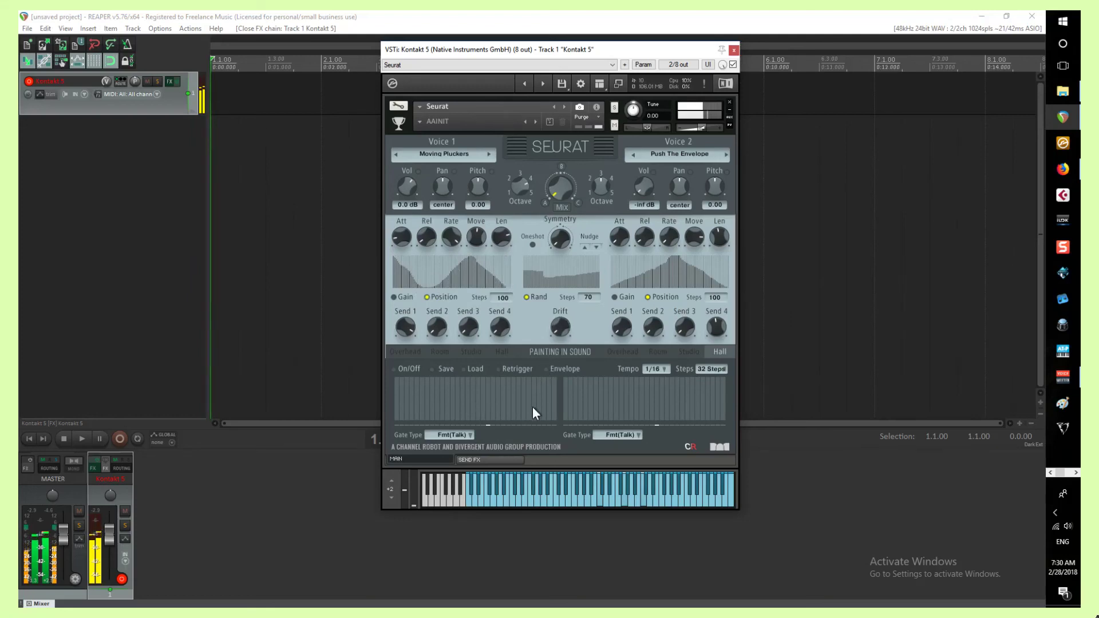
mouse_move(538, 272)
left_mouse_down()
mouse_move(529, 293)
mouse_move(602, 286)
left_mouse_up()
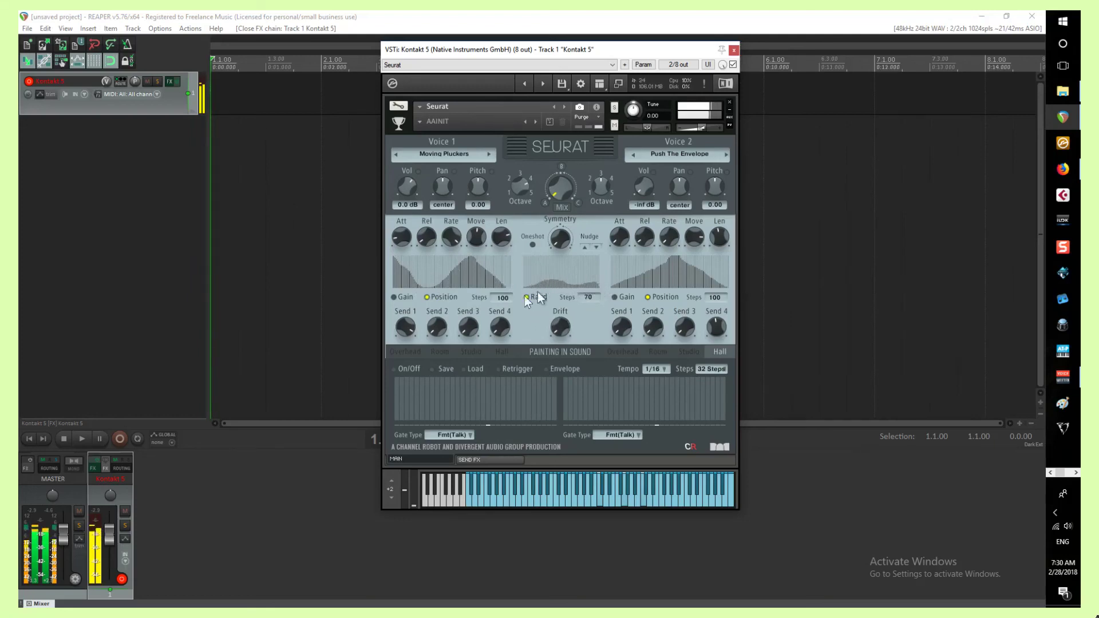
Turn on Voice 1's Hall channel and redraw its position steps as a ramp rising steadily to the end.
left_click(502, 351)
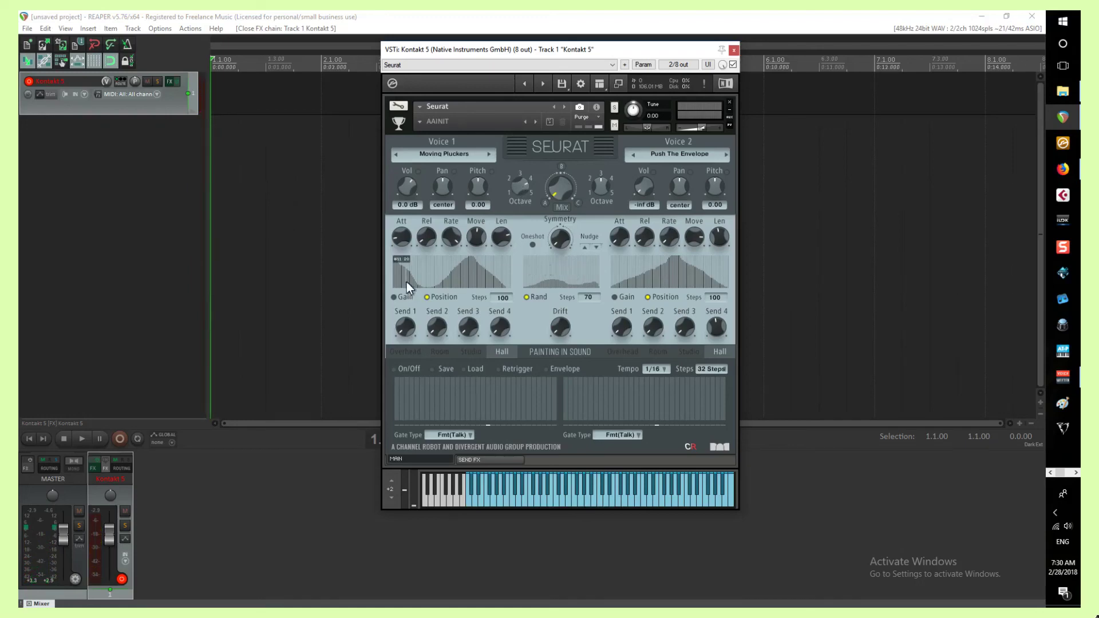
left_click_drag(405, 287, 519, 256)
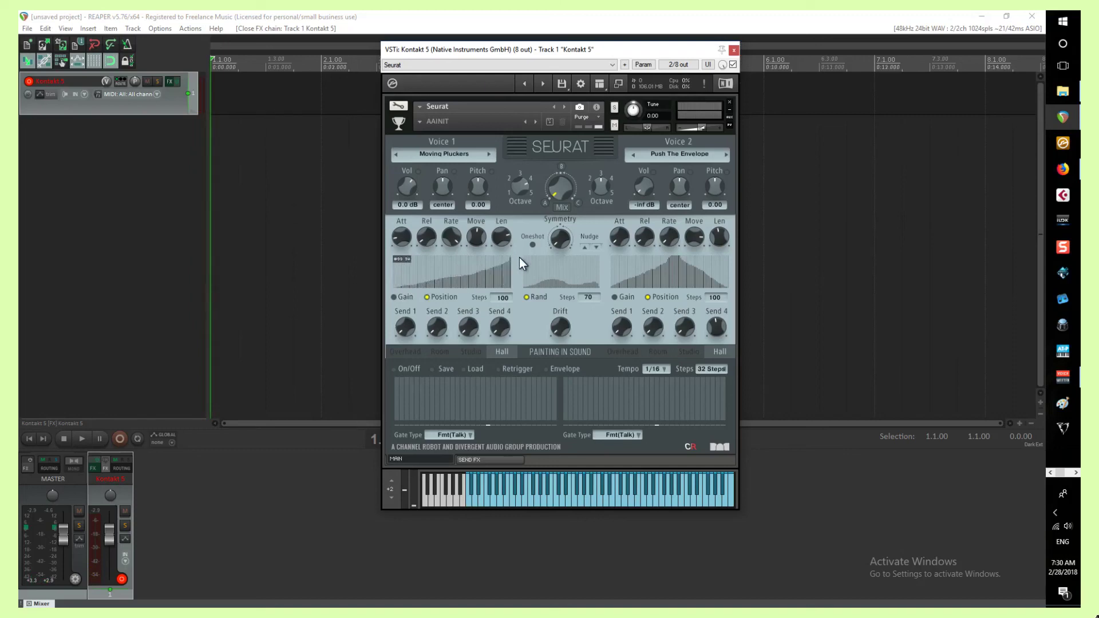
left_click(444, 155)
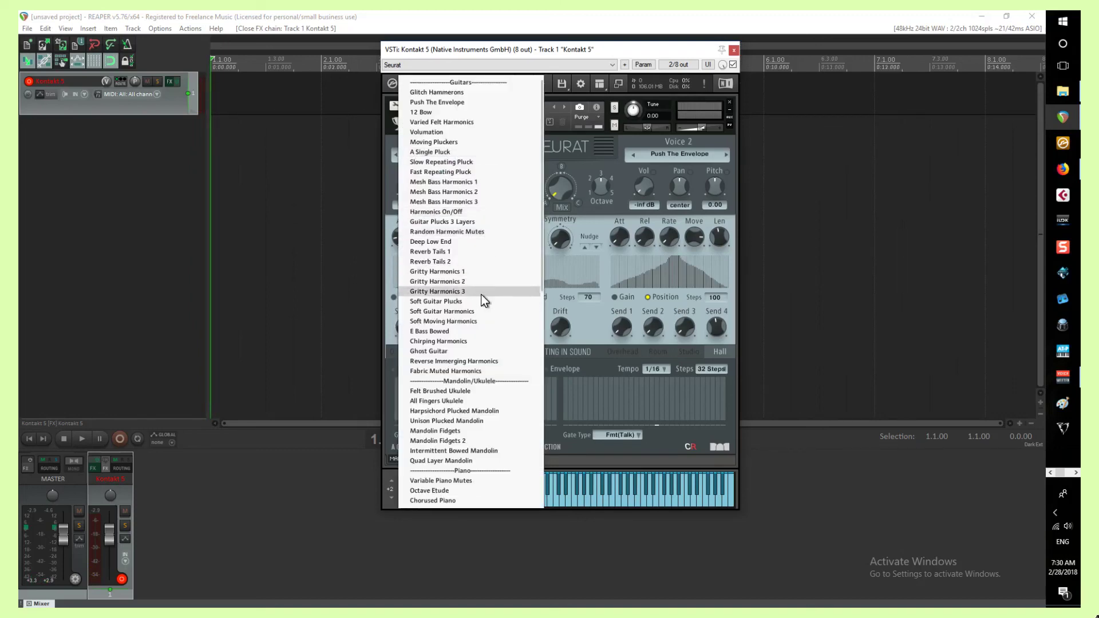
scroll(480, 297, "down", 1)
left_click(577, 314)
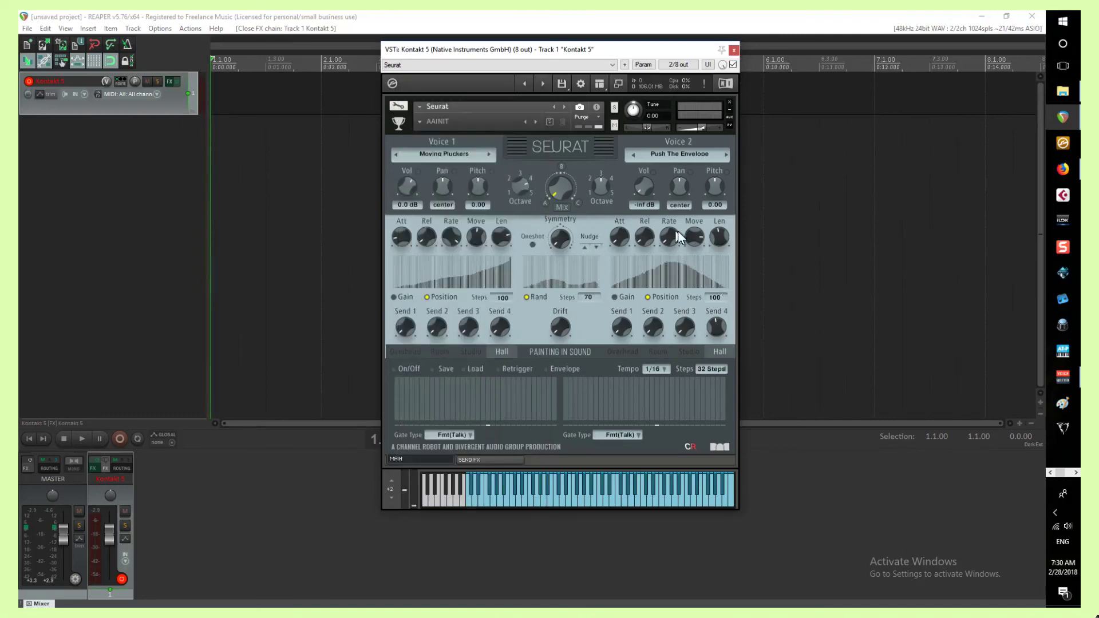
left_click(1063, 402)
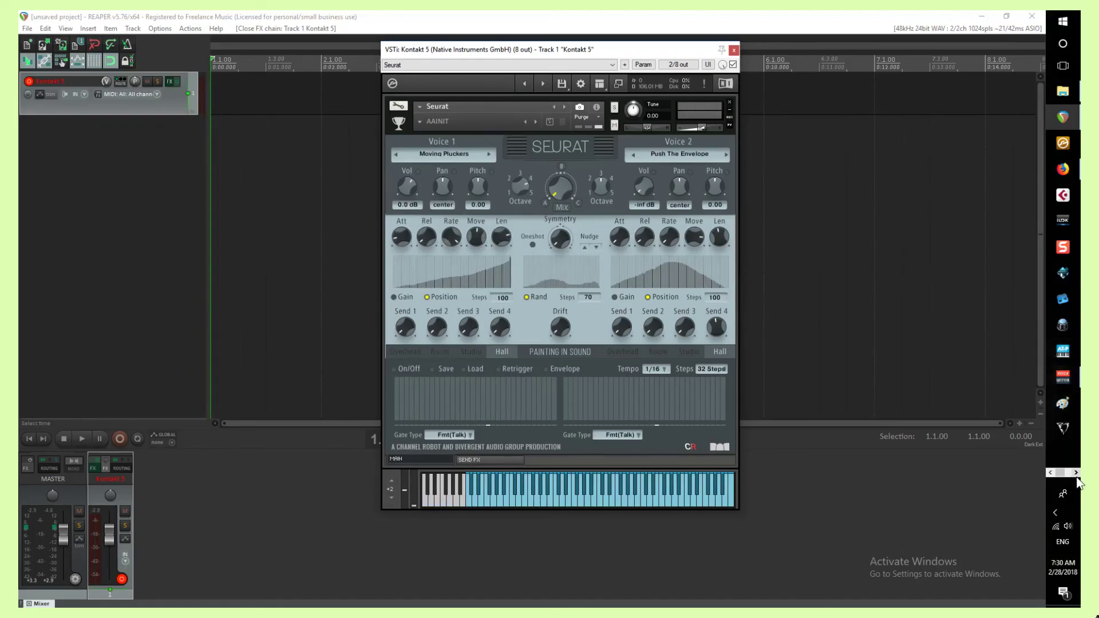